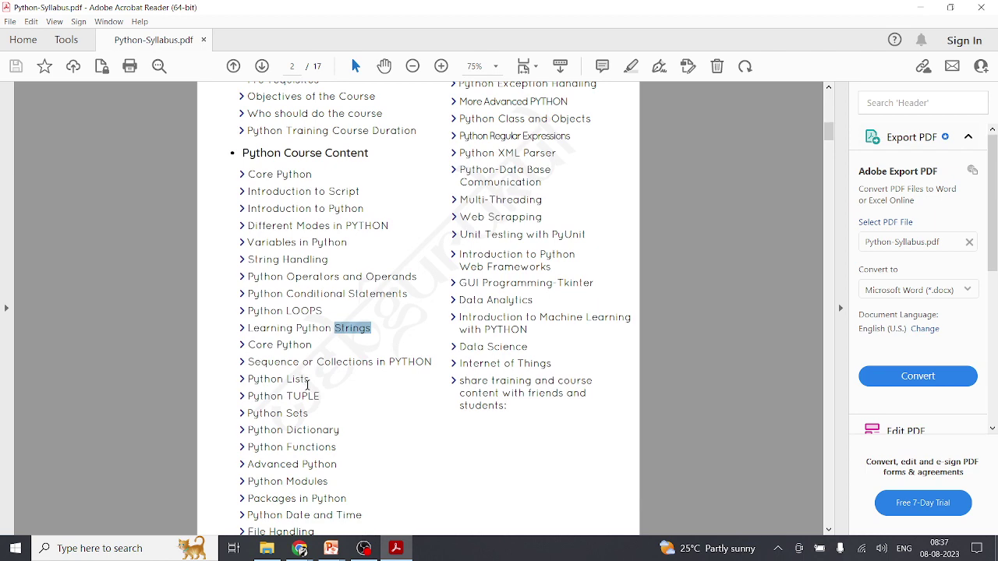
# Review the Python syllabus from the course content list on page 2 through the String Handling section on page 5.
pyautogui.scroll(-10, 307, 384)
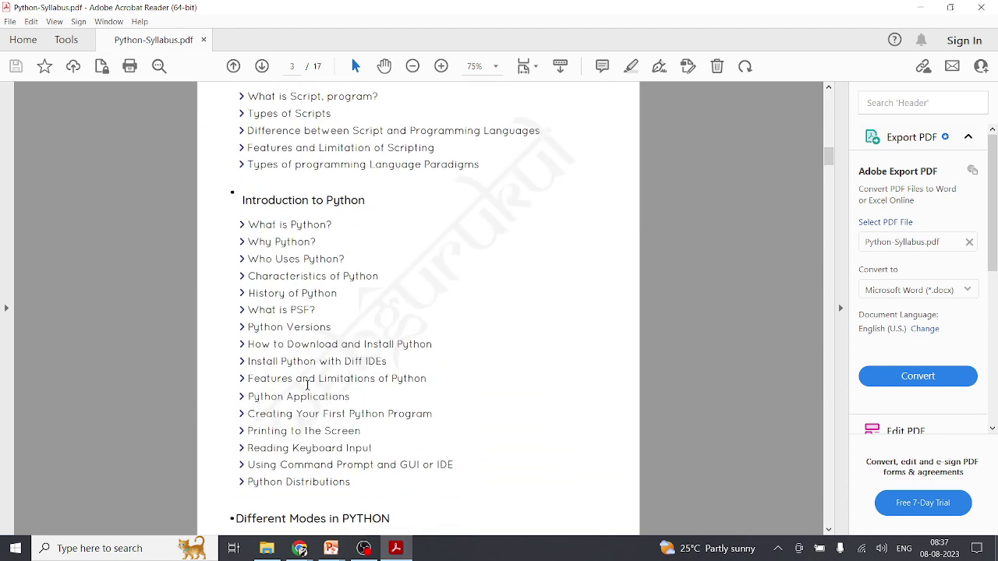
pyautogui.scroll(-8, 307, 385)
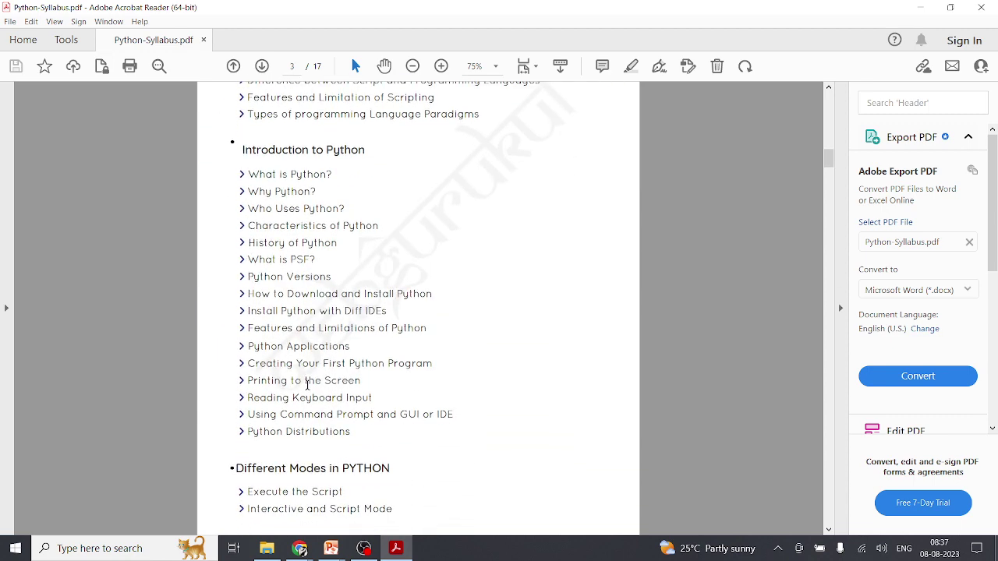
pyautogui.scroll(-10, 308, 384)
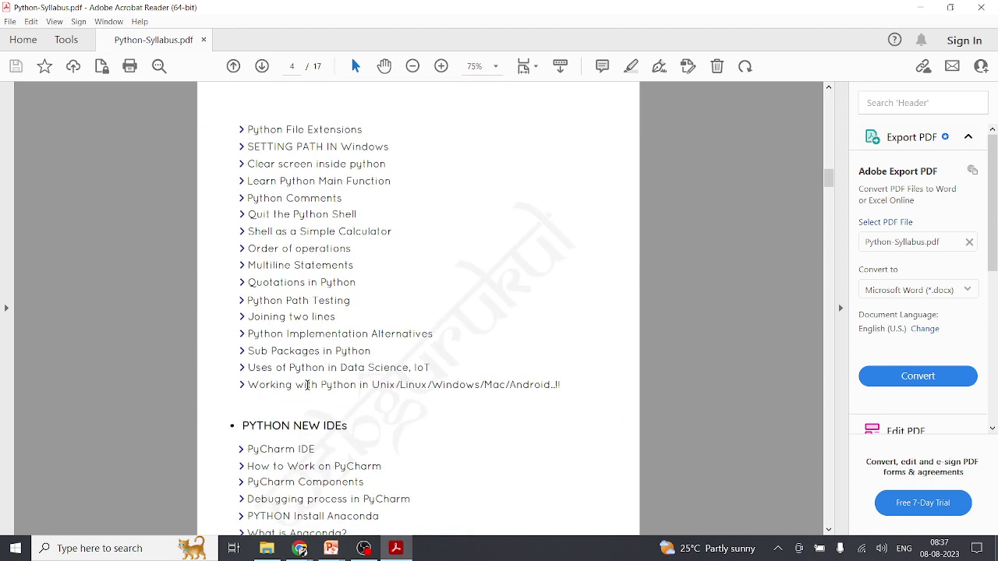
pyautogui.scroll(-9, 307, 385)
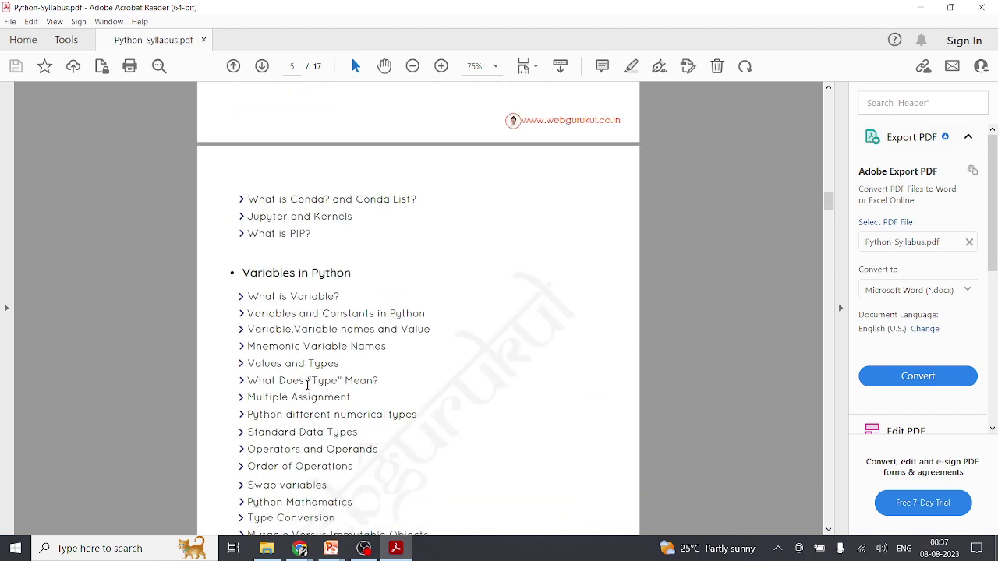
pyautogui.scroll(-3, 308, 385)
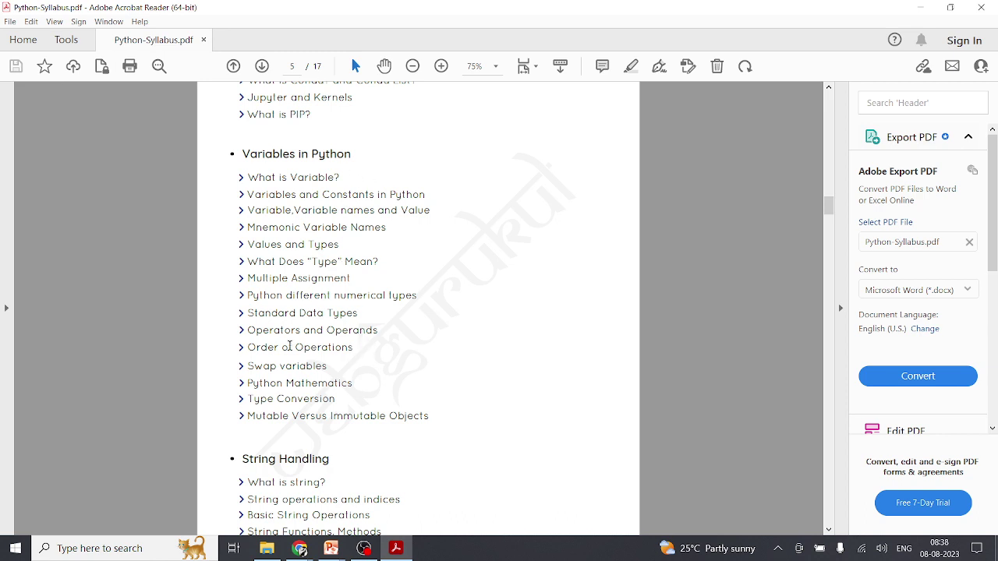
pyautogui.scroll(-3, 290, 346)
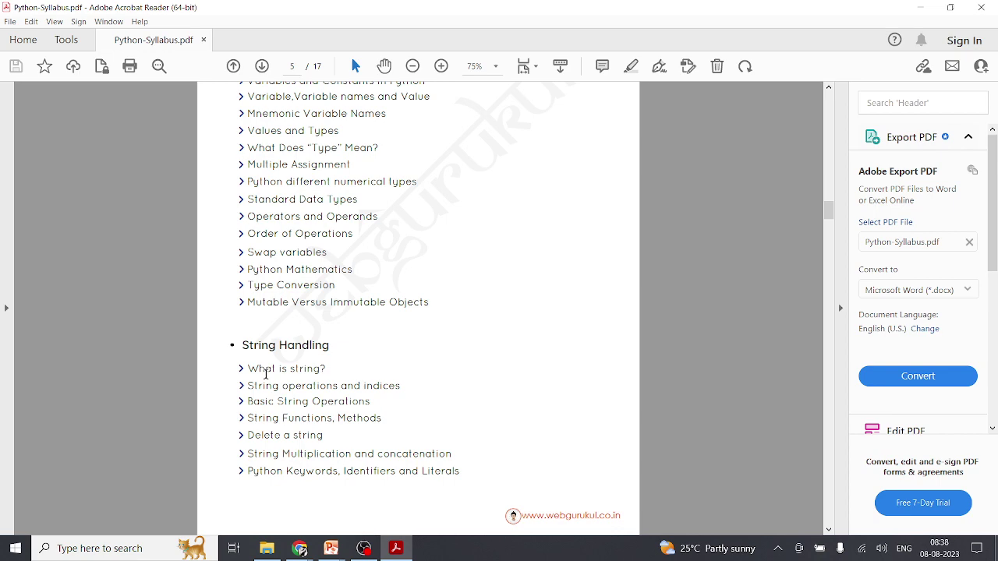
# Check the chat in the Live Session window in Chrome and return to Python-Syllabus.pdf in Acrobat Reader.
pyautogui.moveTo(299, 548)
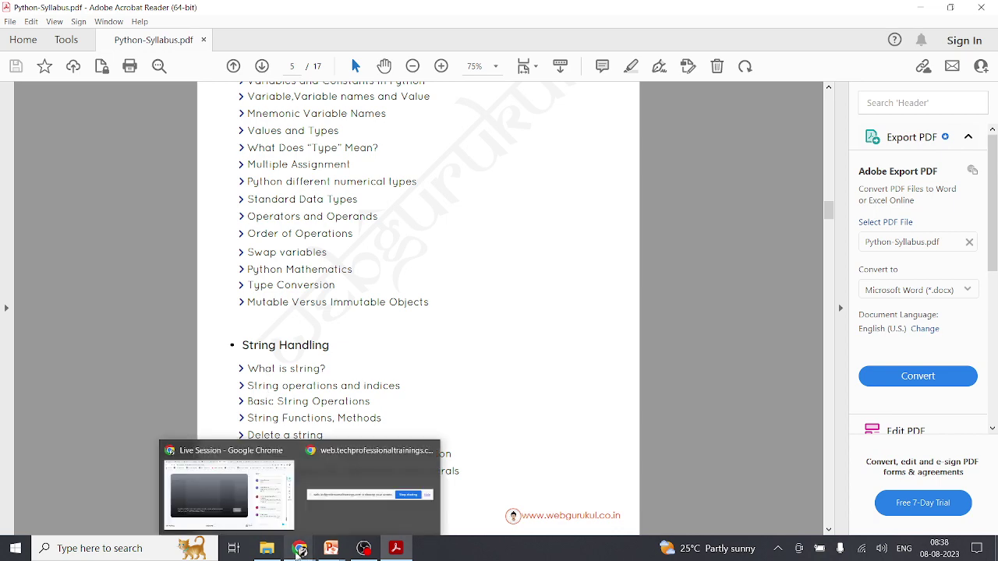
pyautogui.click(233, 508)
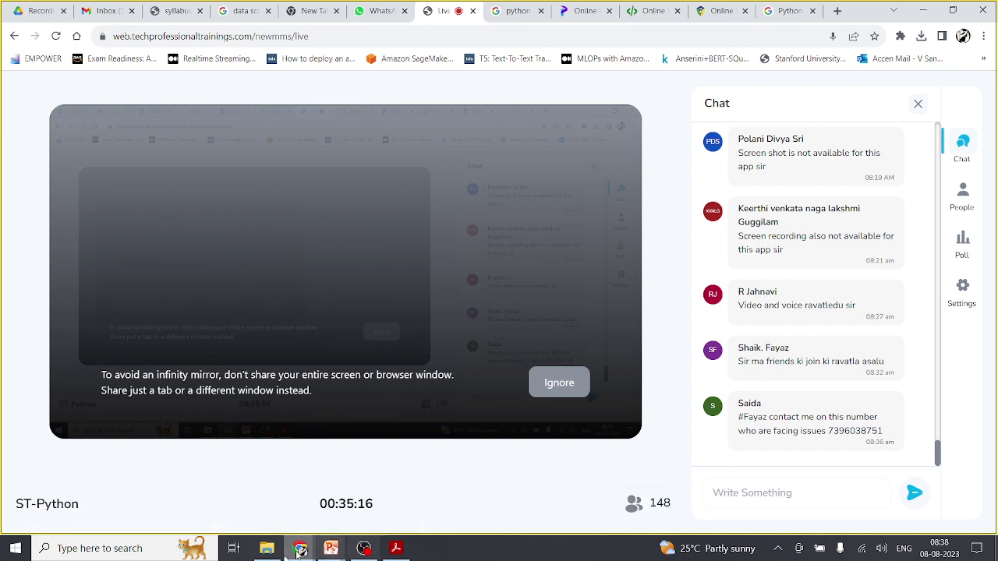
pyautogui.moveTo(315, 552)
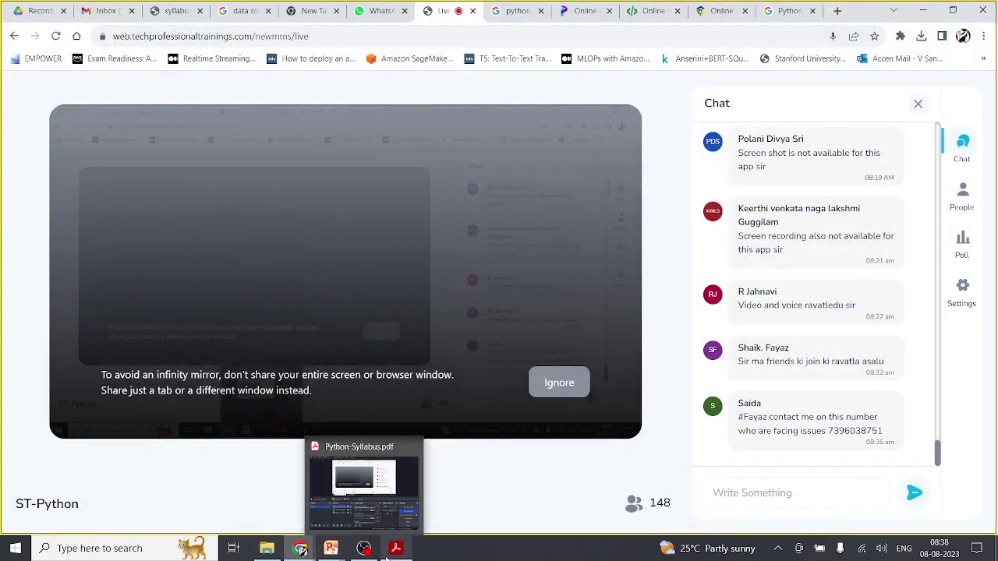
pyautogui.click(387, 553)
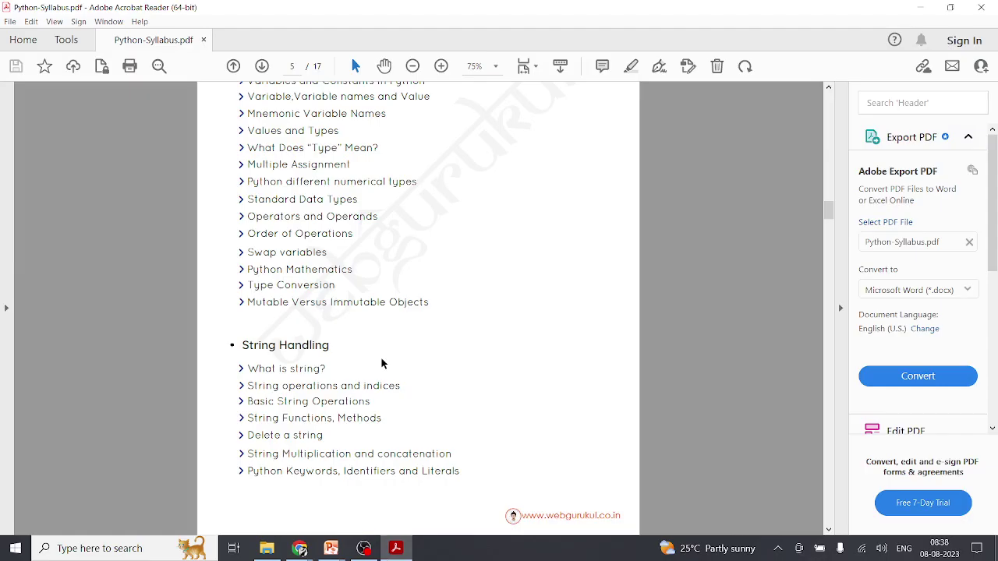
# Review the syllabus sections from Python Operators and Operands through Python TUPLE on page 8.
pyautogui.scroll(-5, 382, 361)
pyautogui.scroll(-5, 381, 358)
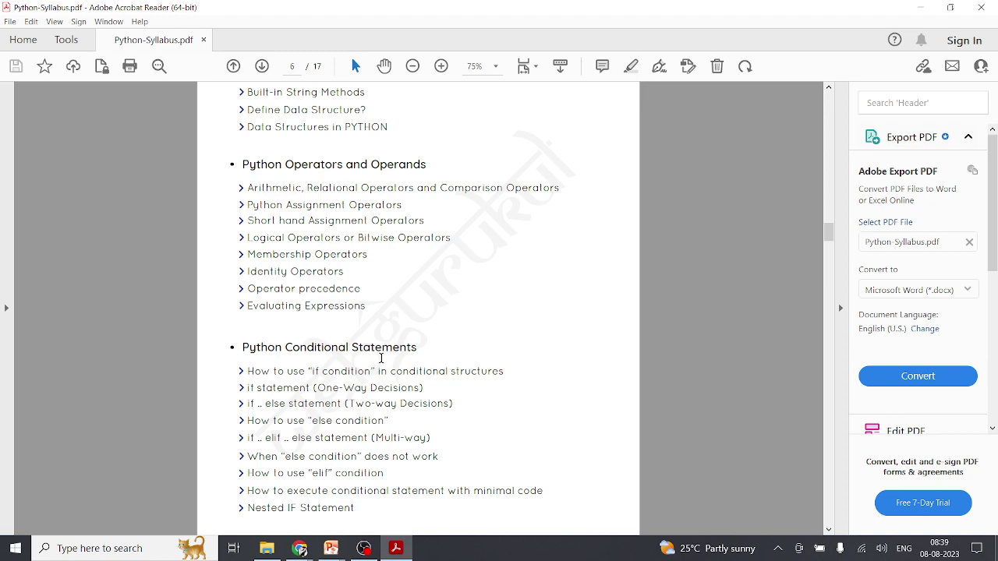
pyautogui.scroll(-3, 381, 358)
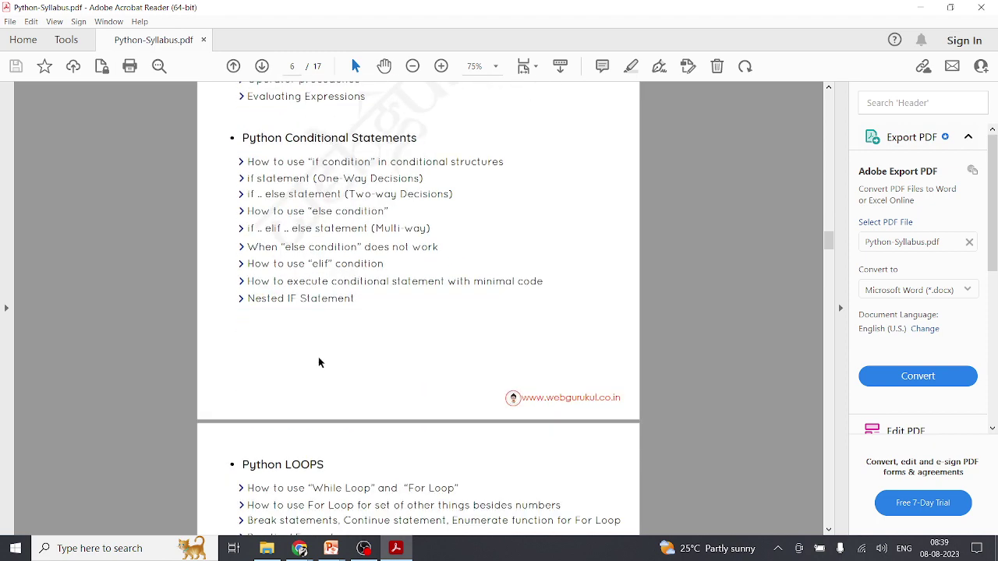
pyautogui.scroll(-7, 319, 363)
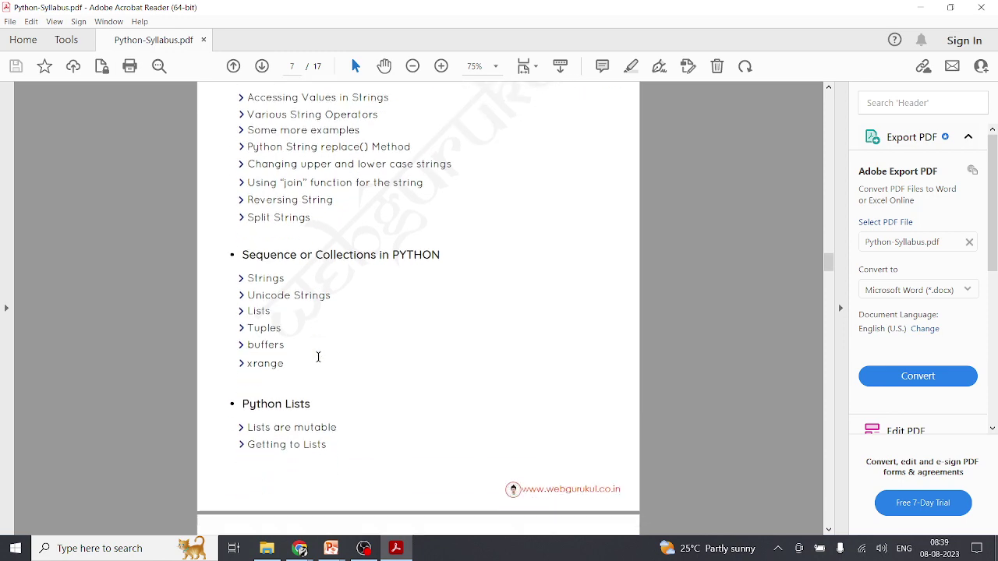
pyautogui.scroll(-5, 318, 358)
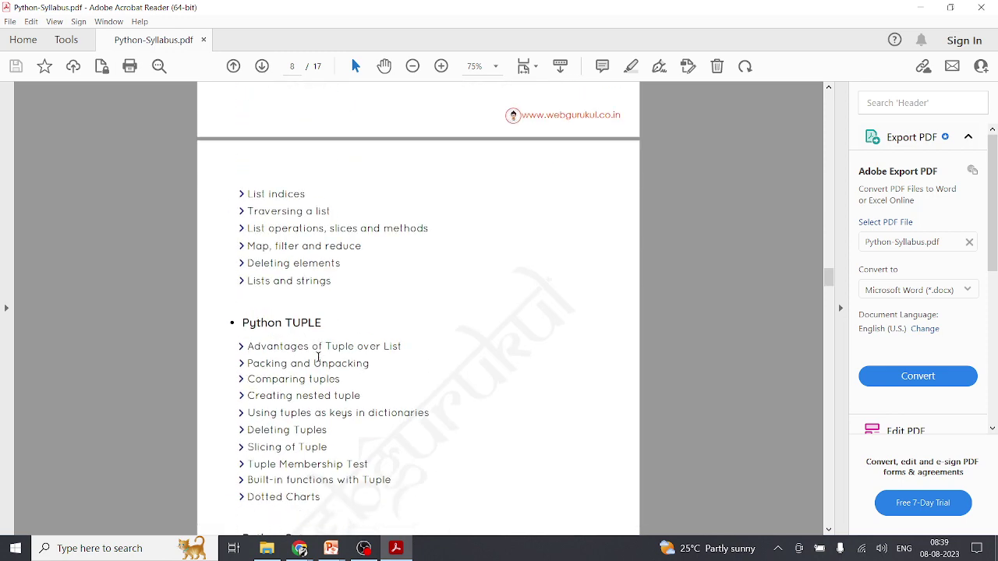
pyautogui.scroll(-1, 319, 358)
pyautogui.scroll(-1, 319, 357)
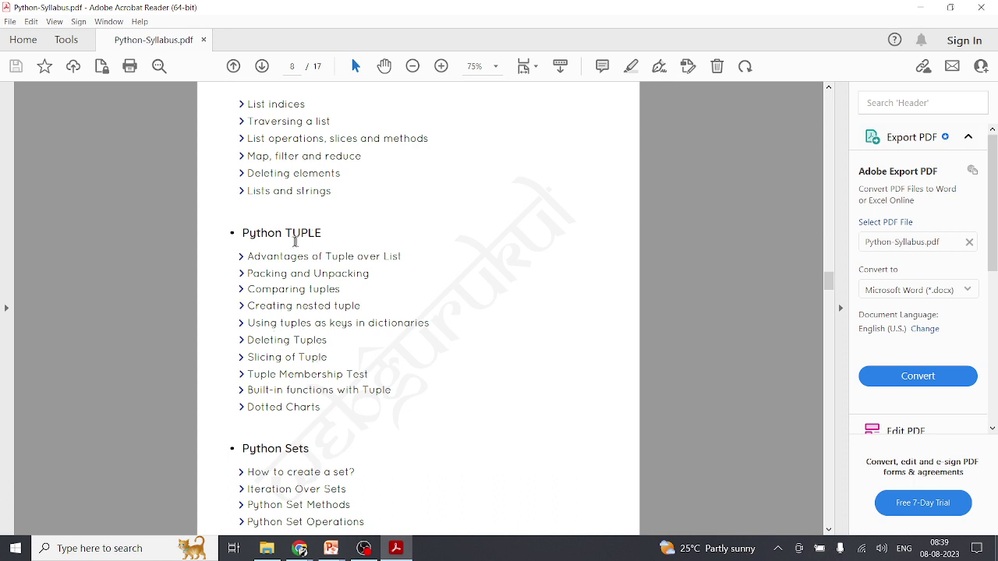
# Point out individual Python TUPLE topics by selecting their text, including nested tuples, deleting tuples and slicing.
pyautogui.moveTo(238, 228); pyautogui.dragTo(296, 274)
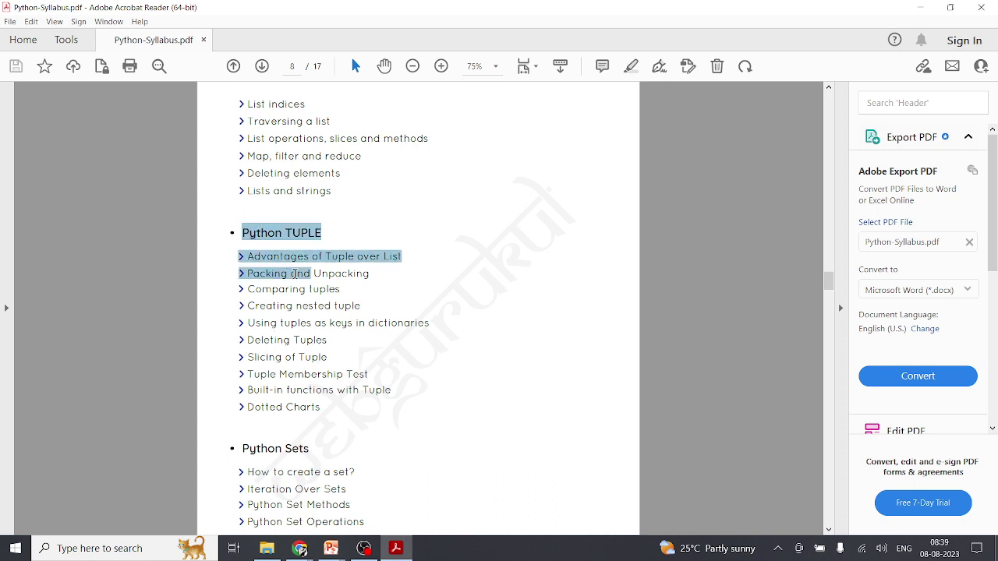
pyautogui.click(340, 285)
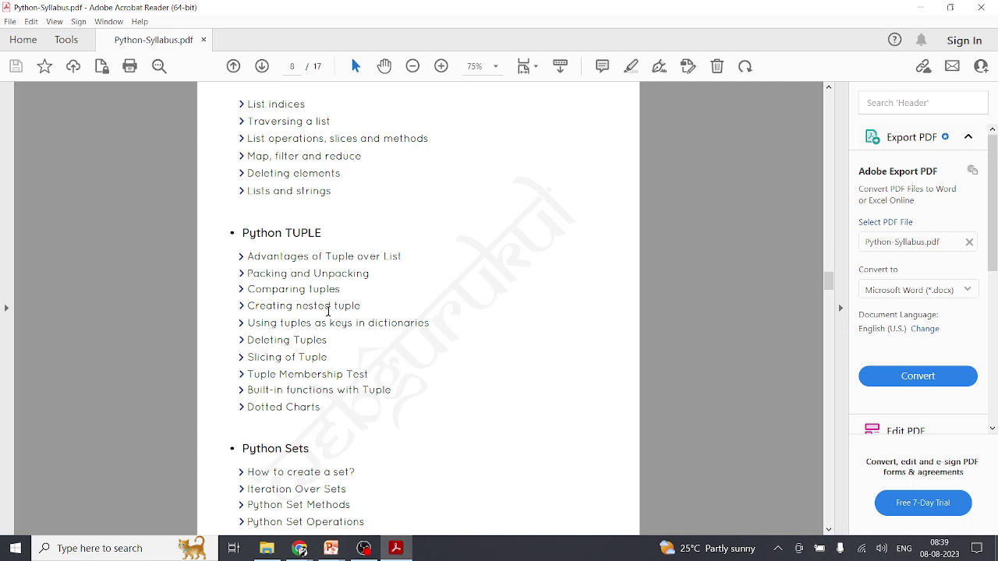
pyautogui.doubleClick(328, 308)
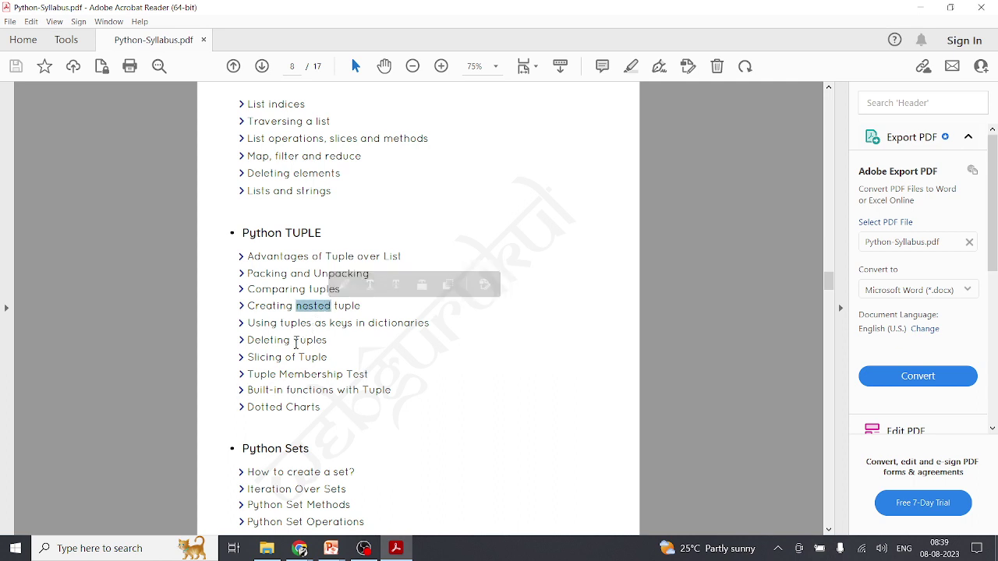
pyautogui.moveTo(295, 343); pyautogui.dragTo(239, 324)
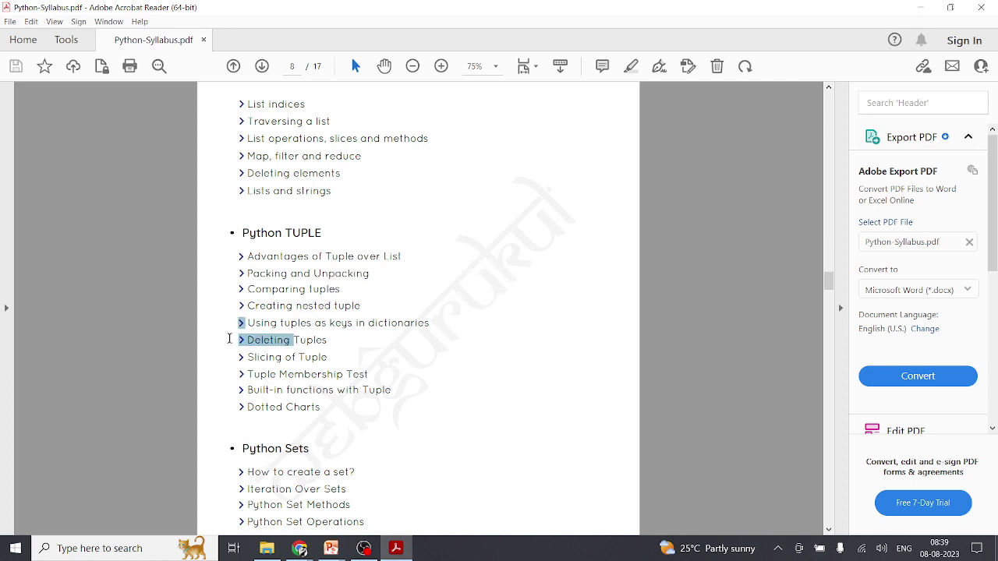
pyautogui.doubleClick(270, 356)
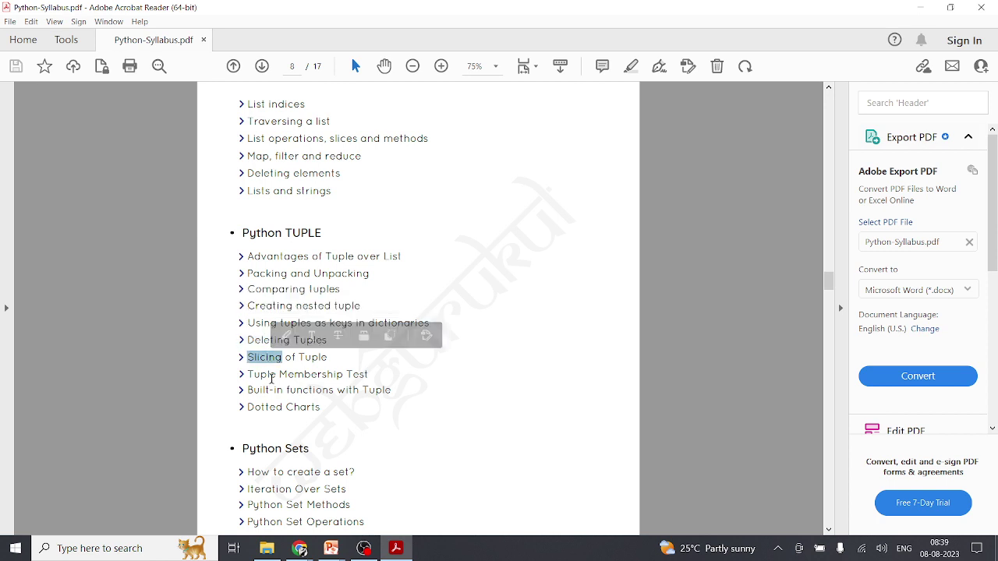
pyautogui.scroll(-1, 270, 378)
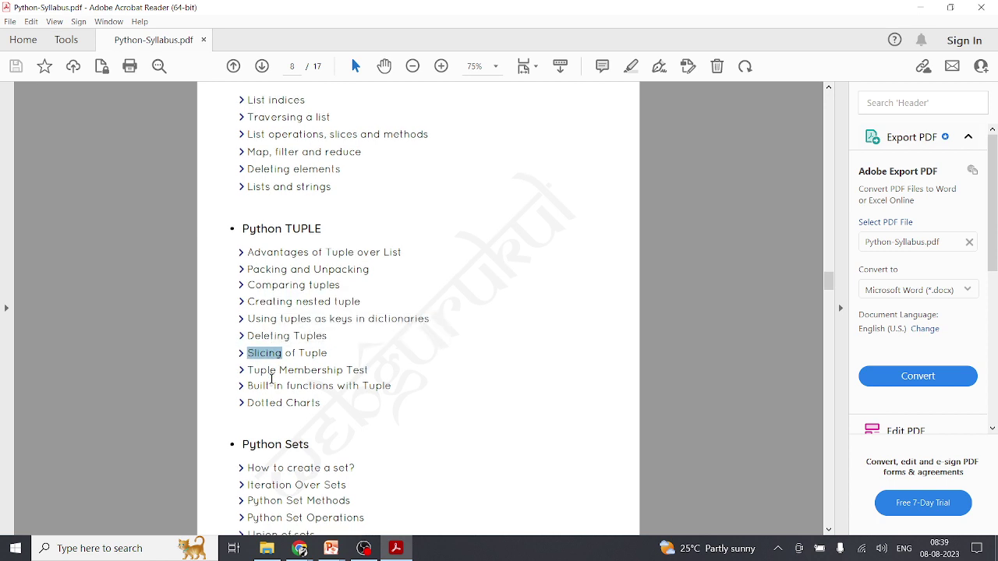
# Select the whole Python TUPLE section from its heading to Dotted Charts to point it out, and clear the selection.
pyautogui.doubleClick(304, 229)
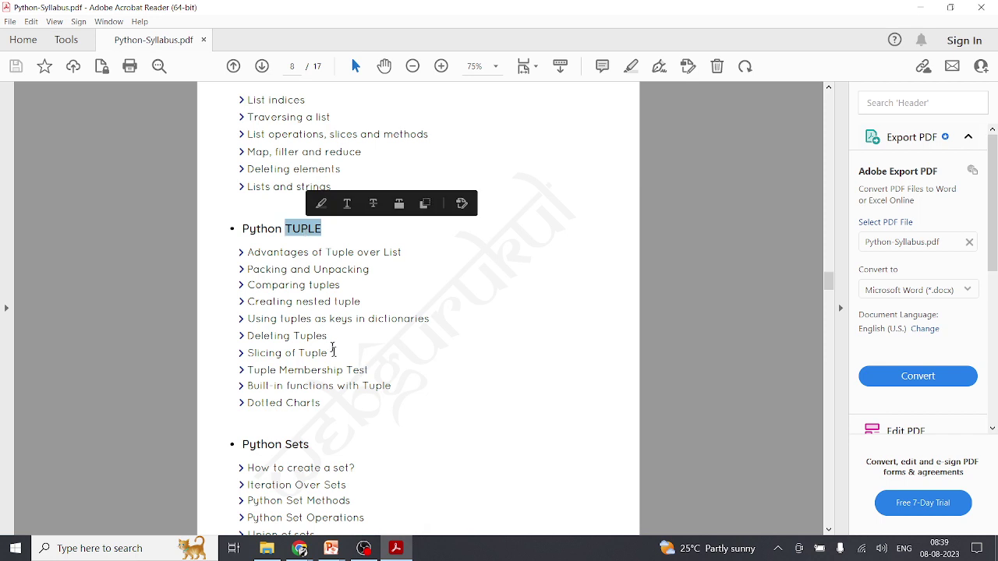
pyautogui.moveTo(322, 404); pyautogui.dragTo(245, 221)
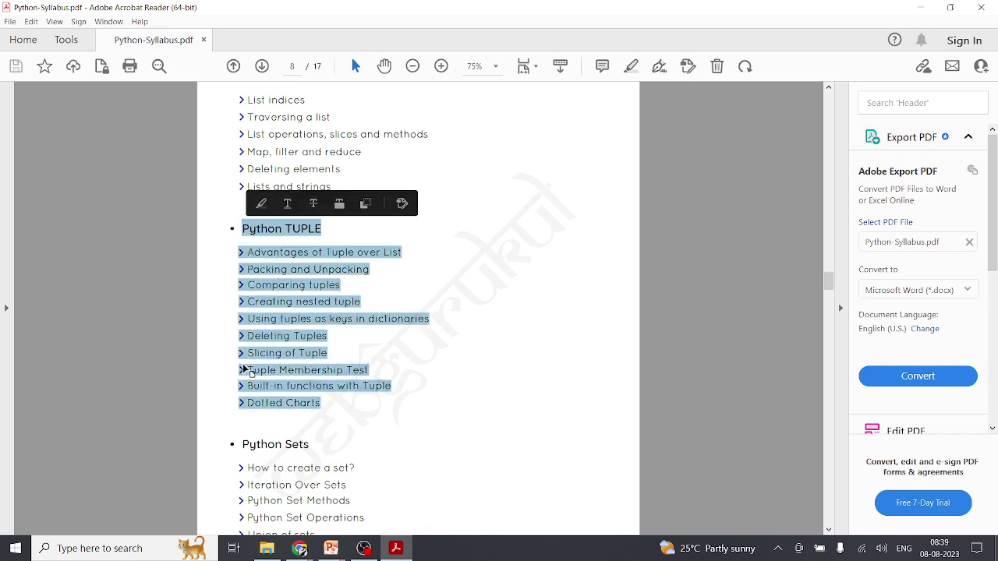
pyautogui.click(190, 368)
# Review the syllabus sections from Python Dictionary on page 9 through File Handling and Python OS Module on page 11.
pyautogui.scroll(-5, 190, 368)
pyautogui.scroll(-10, 190, 372)
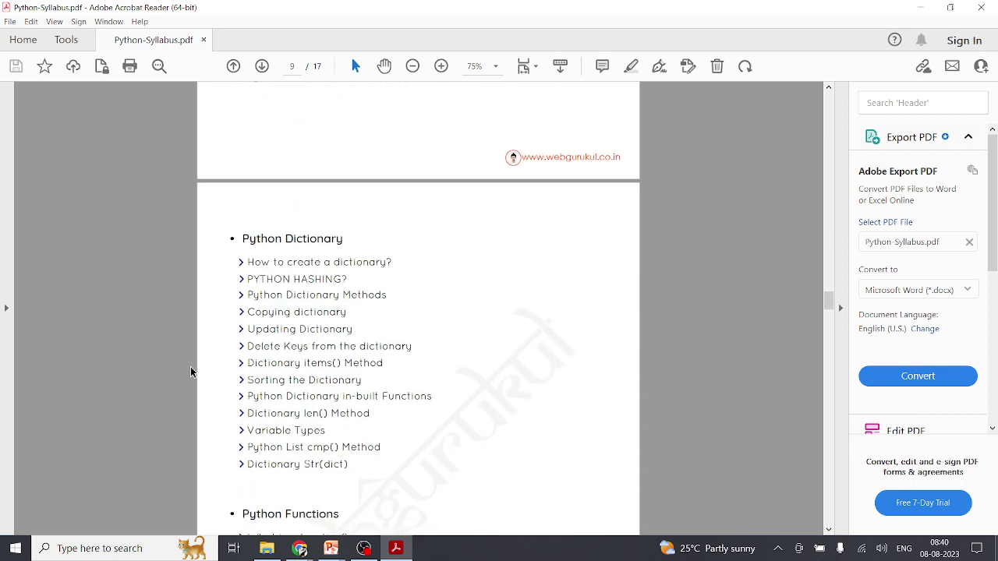
pyautogui.scroll(-8, 190, 372)
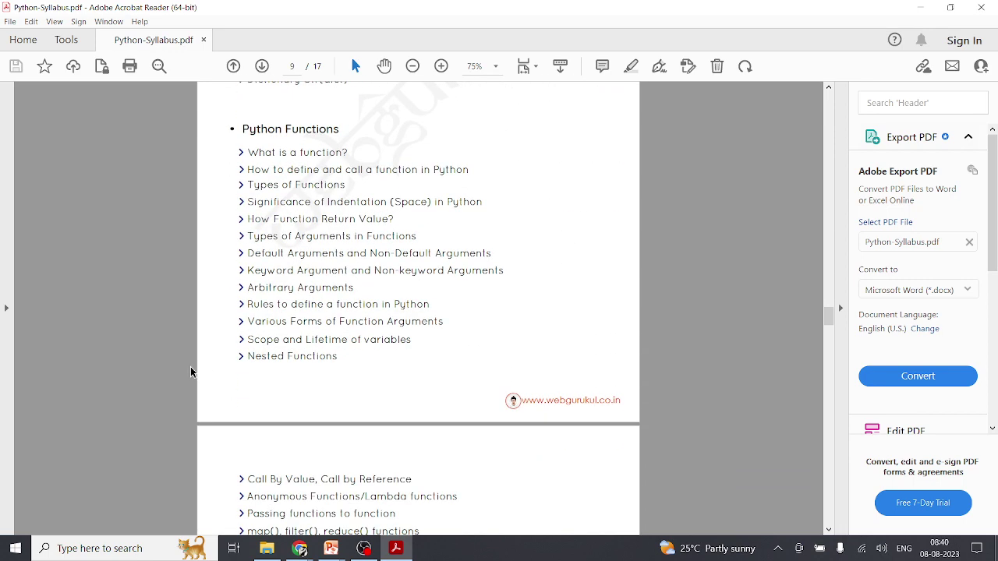
pyautogui.scroll(-10, 191, 371)
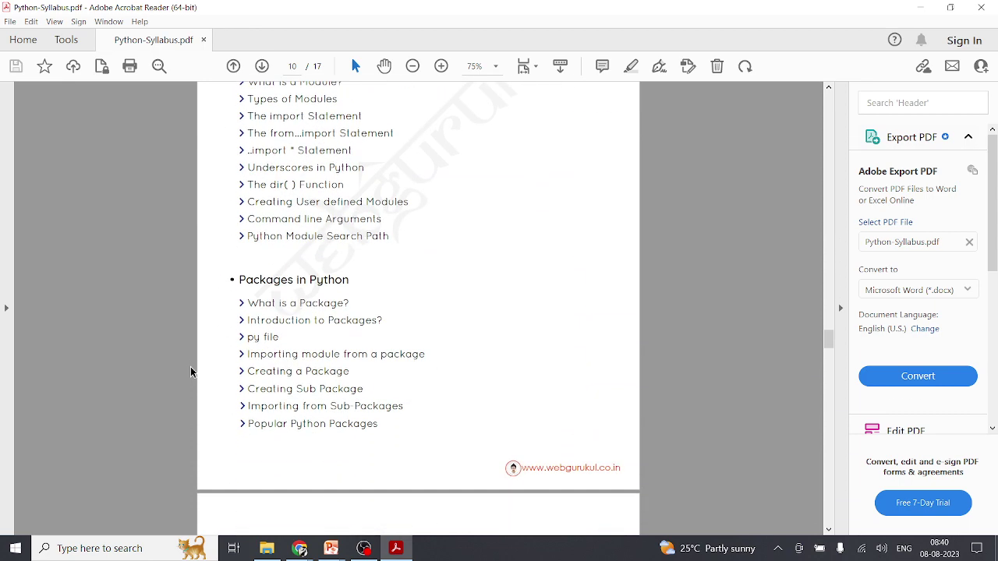
pyautogui.scroll(-5, 190, 372)
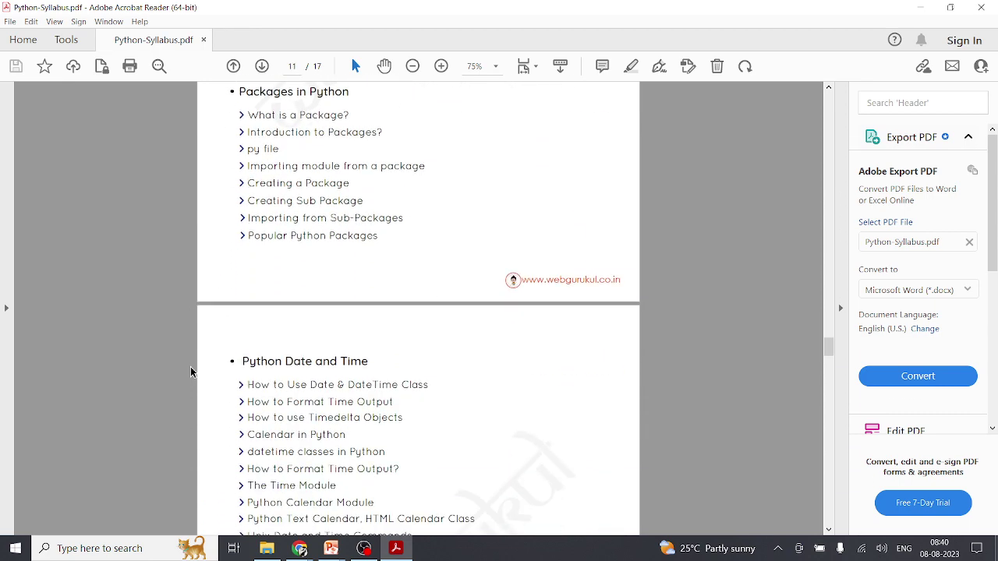
pyautogui.scroll(-10, 190, 372)
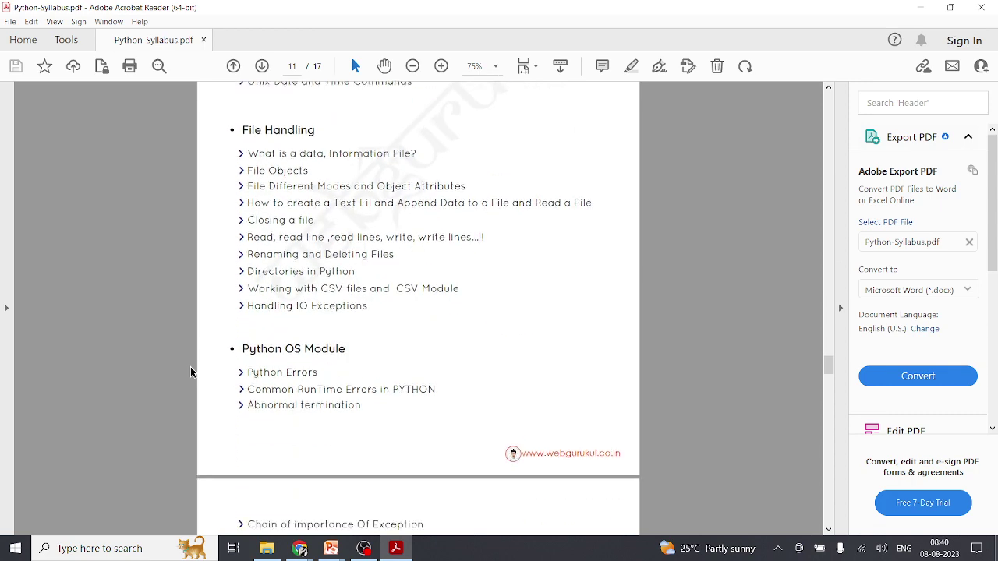
pyautogui.scroll(-6, 190, 372)
pyautogui.scroll(8, 190, 372)
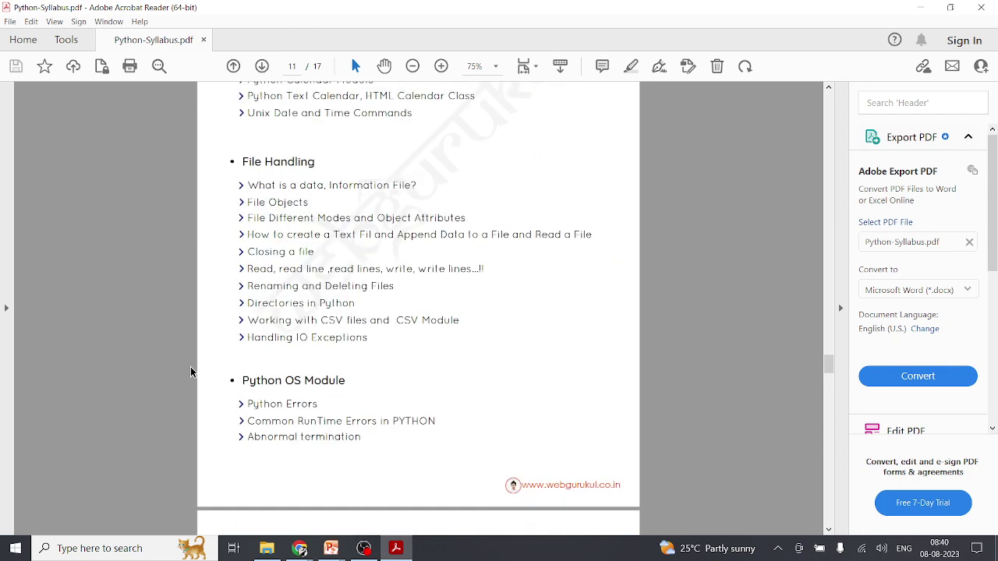
pyautogui.scroll(-1, 190, 372)
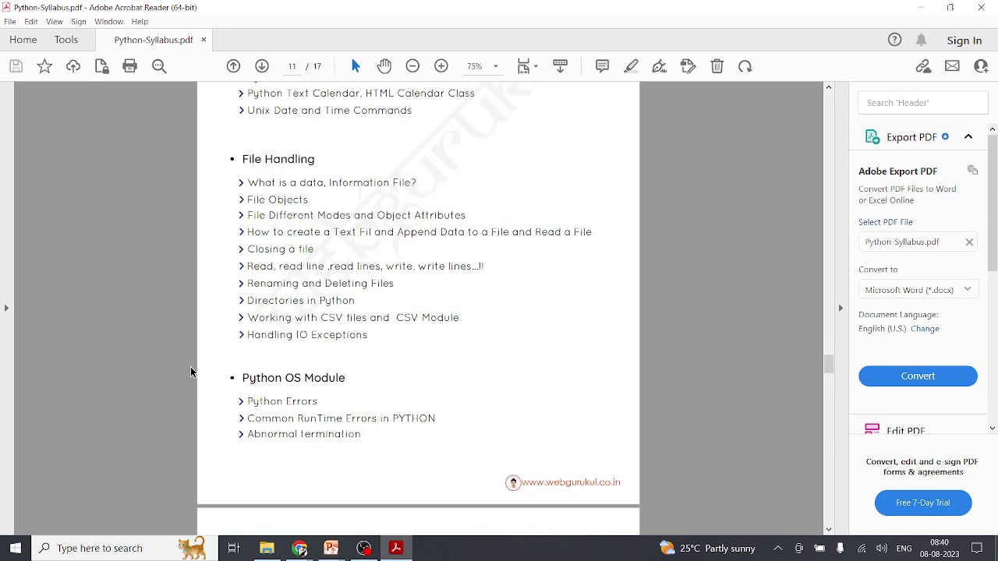
# Review the syllabus from the exception handling topics on page 12 through Python-Data Base Communication on page 14.
pyautogui.scroll(-8, 190, 372)
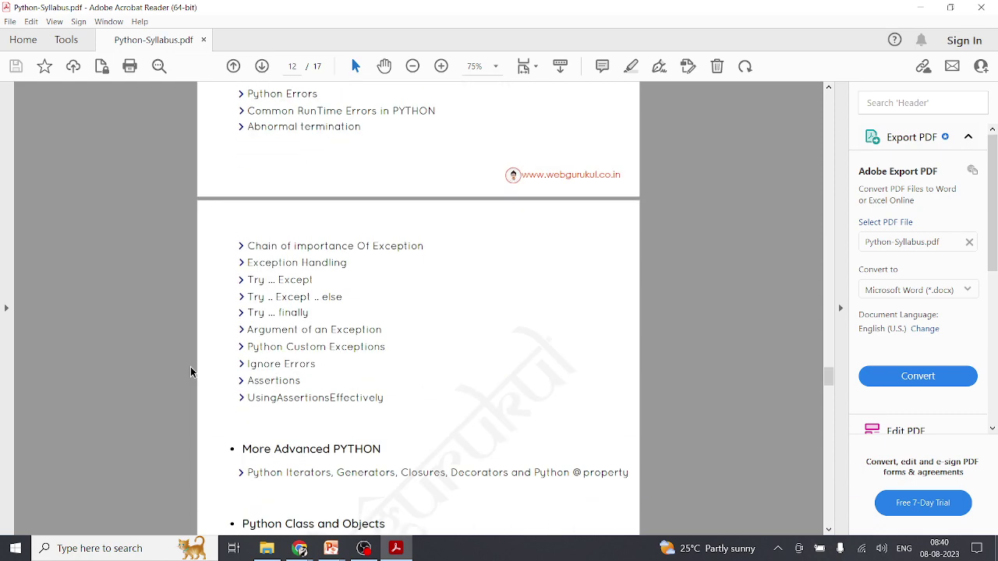
pyautogui.scroll(-4, 190, 372)
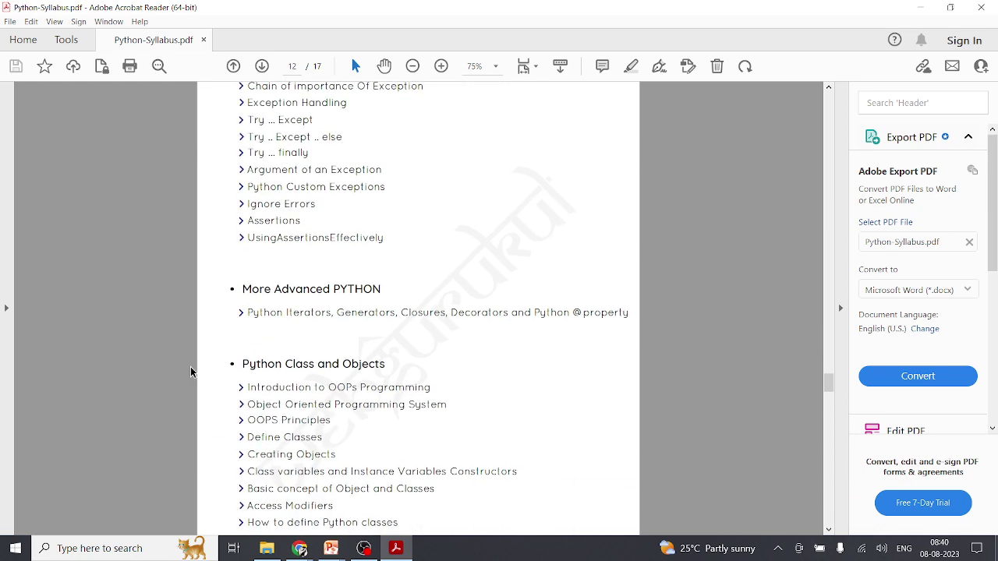
pyautogui.scroll(-12, 190, 372)
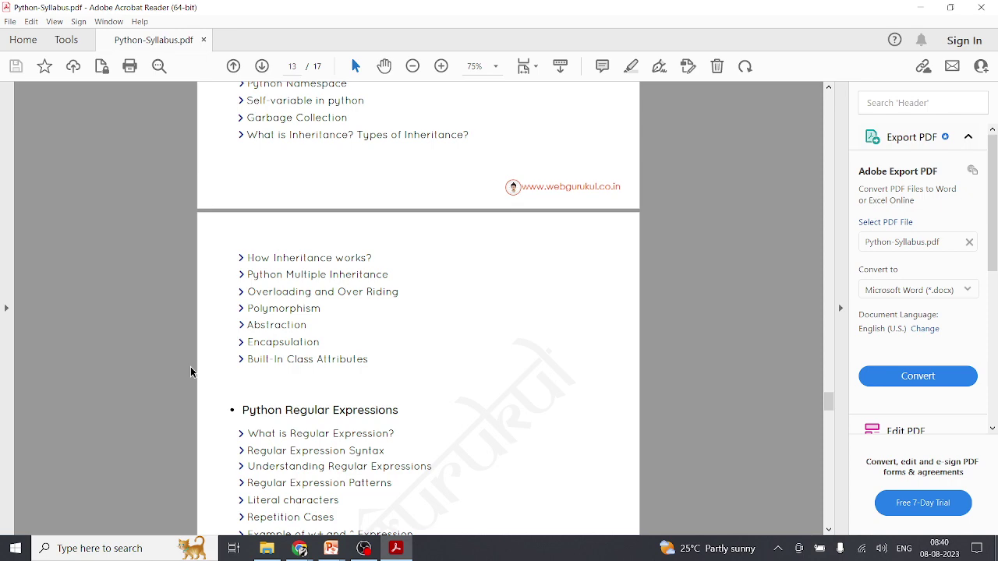
pyautogui.scroll(-8, 190, 372)
pyautogui.scroll(-4, 190, 372)
pyautogui.scroll(-3, 190, 372)
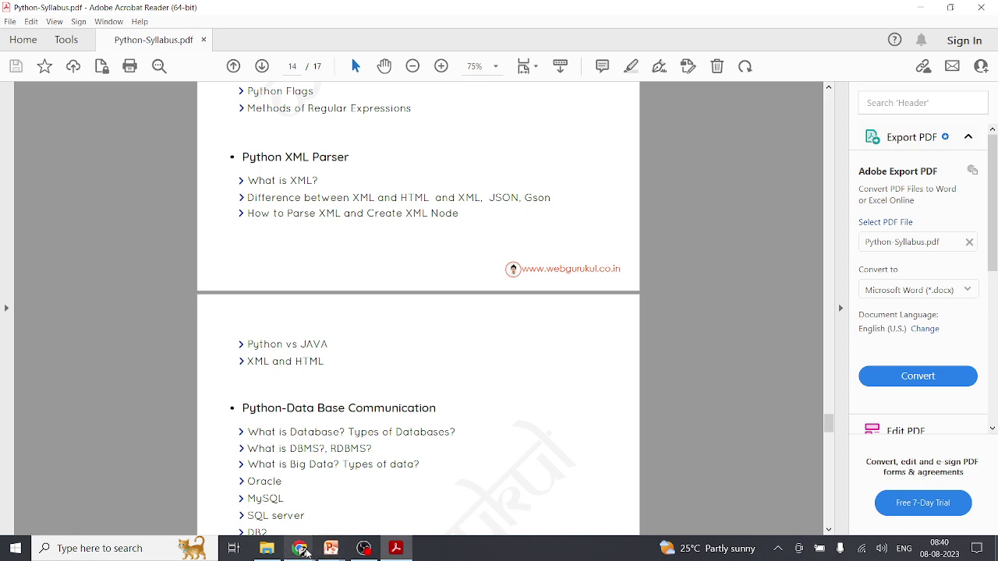
# Switch to the Live Session window in Chrome to check the participants' chat messages.
pyautogui.moveTo(304, 550)
pyautogui.click(246, 489)
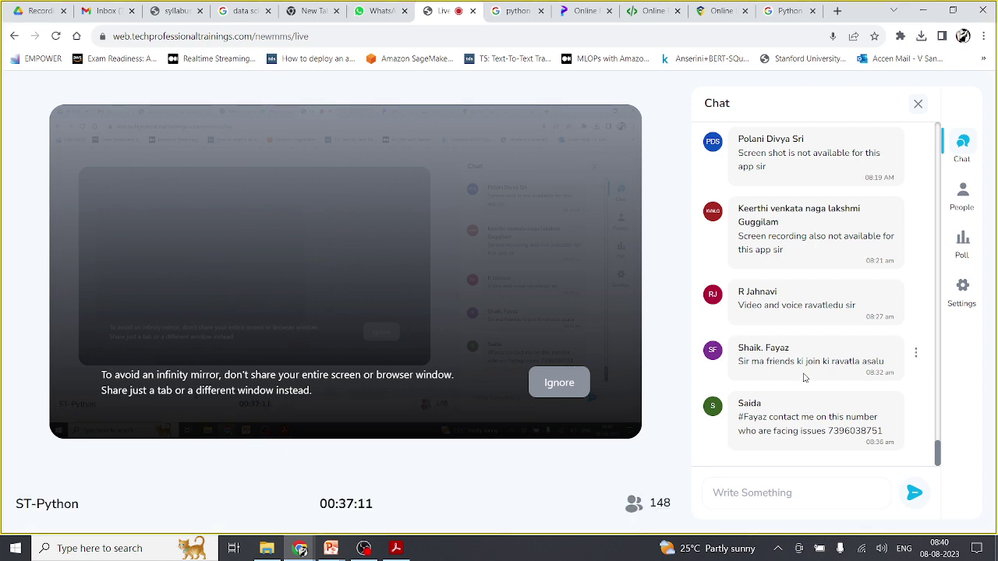
# Search Google for "anaconda download" in a new browser tab.
pyautogui.click(839, 11)
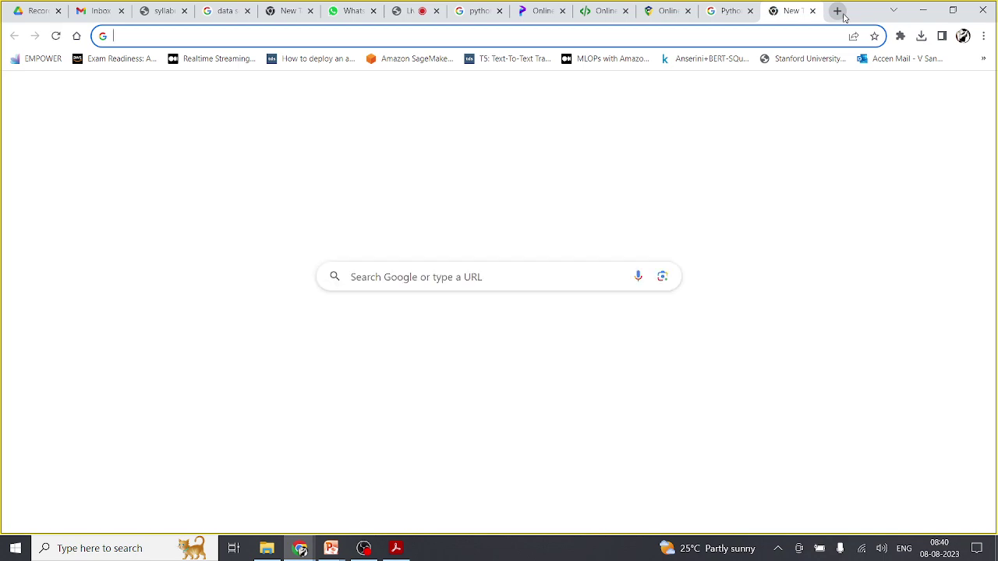
pyautogui.write('ana')
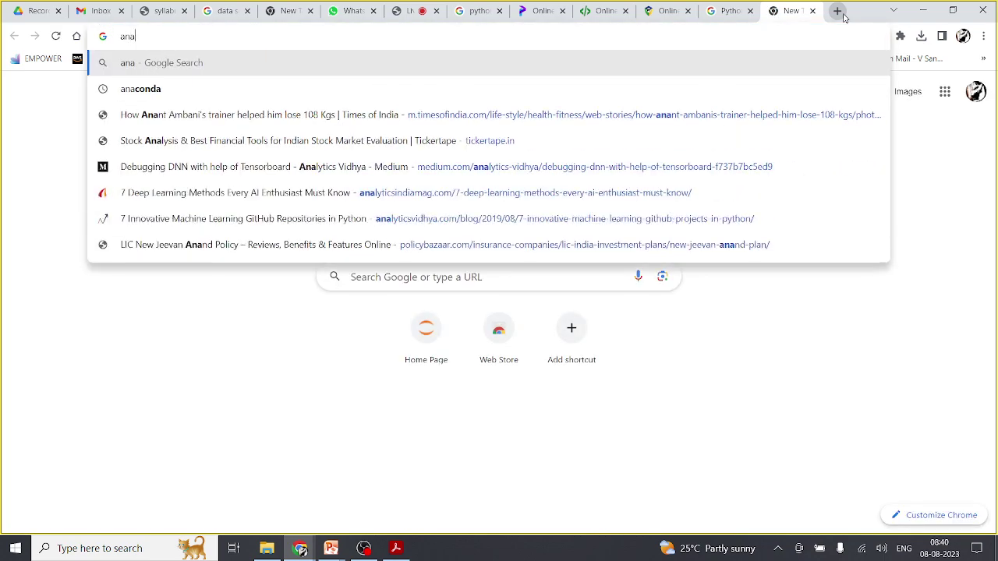
pyautogui.write('conda')
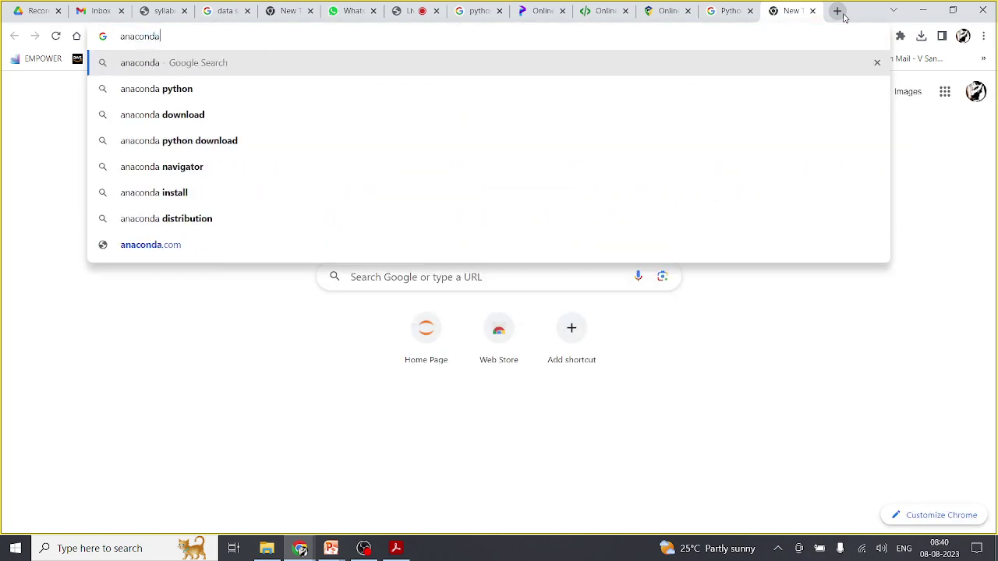
pyautogui.press('Down')
pyautogui.press('Down')
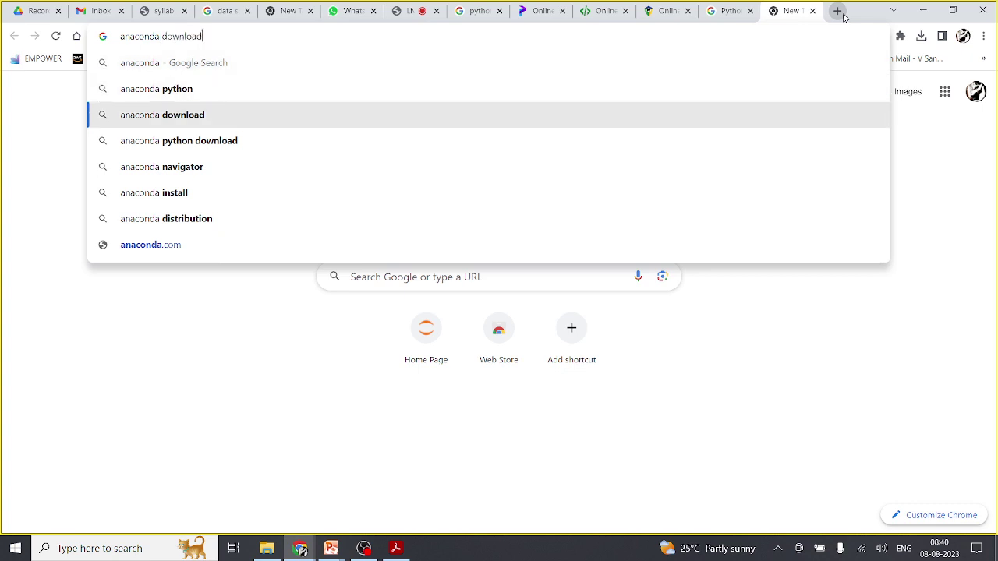
pyautogui.press('Return')
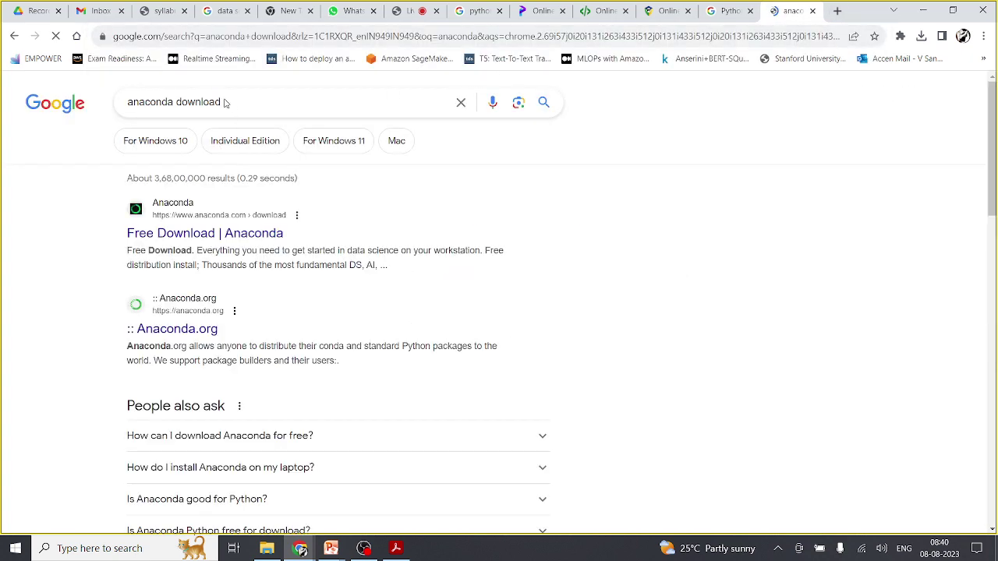
# Copy the search phrase "anaconda download" and post it in the Live Session chat.
pyautogui.tripleClick(124, 108)
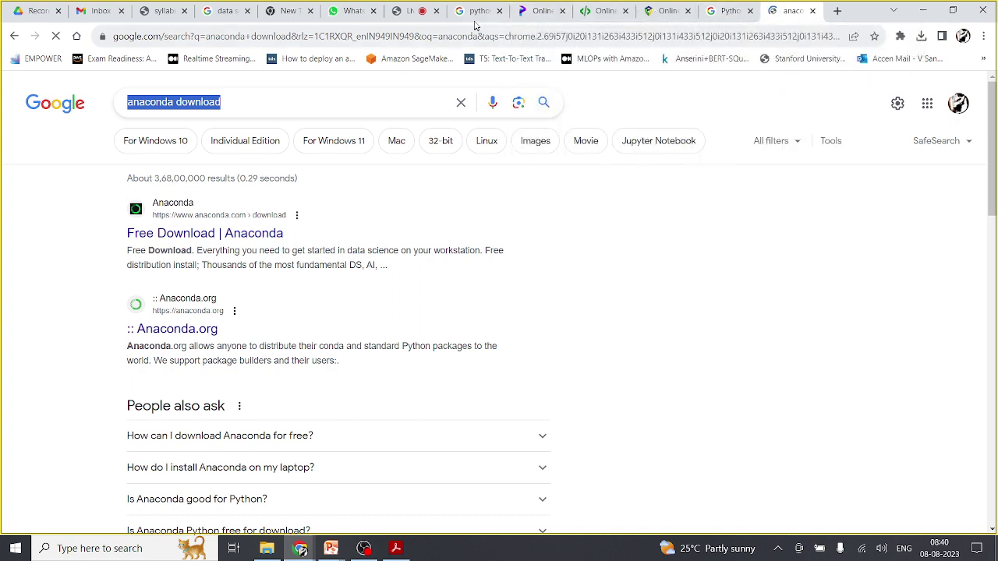
pyautogui.click(406, 15)
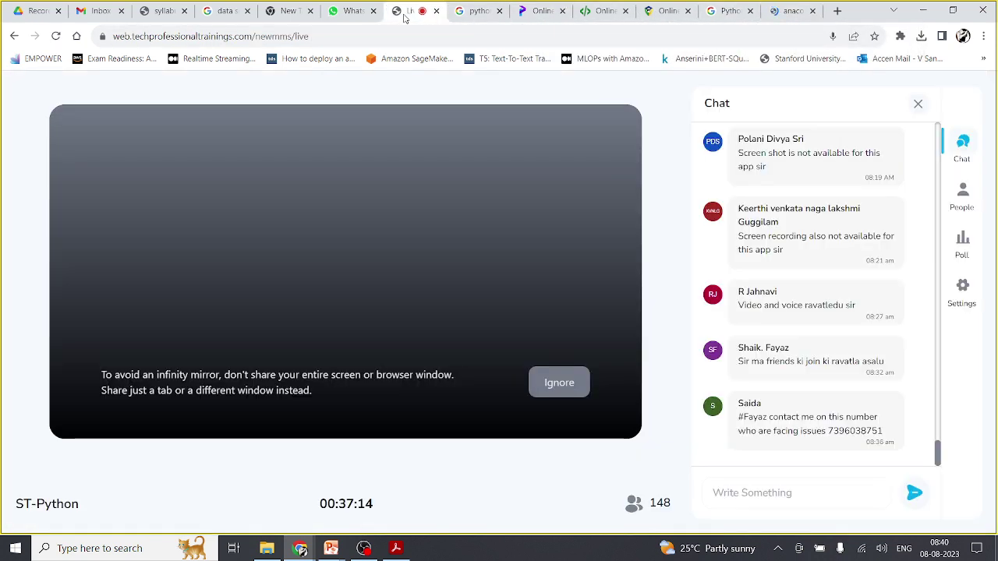
pyautogui.click(749, 493)
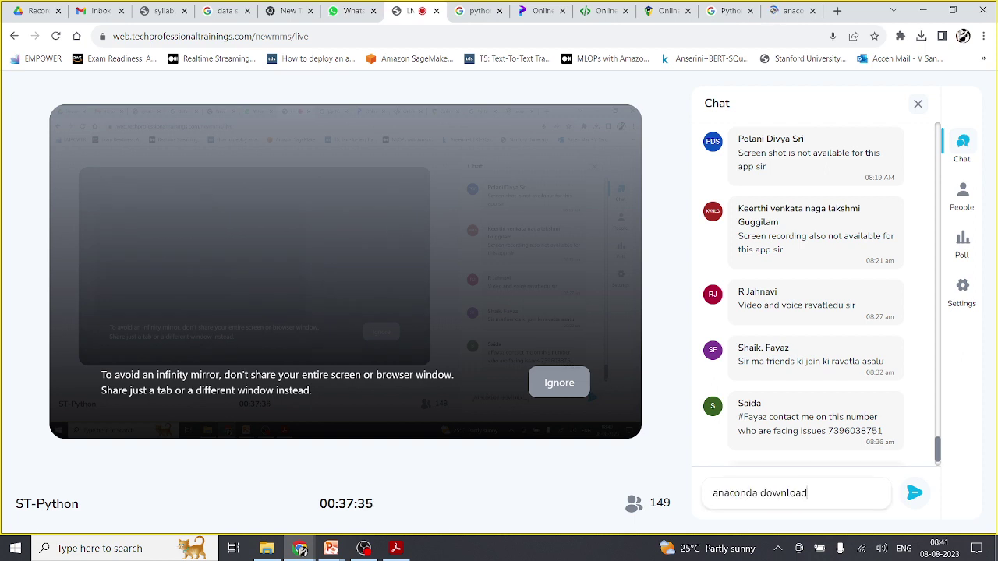
pyautogui.press('Return')
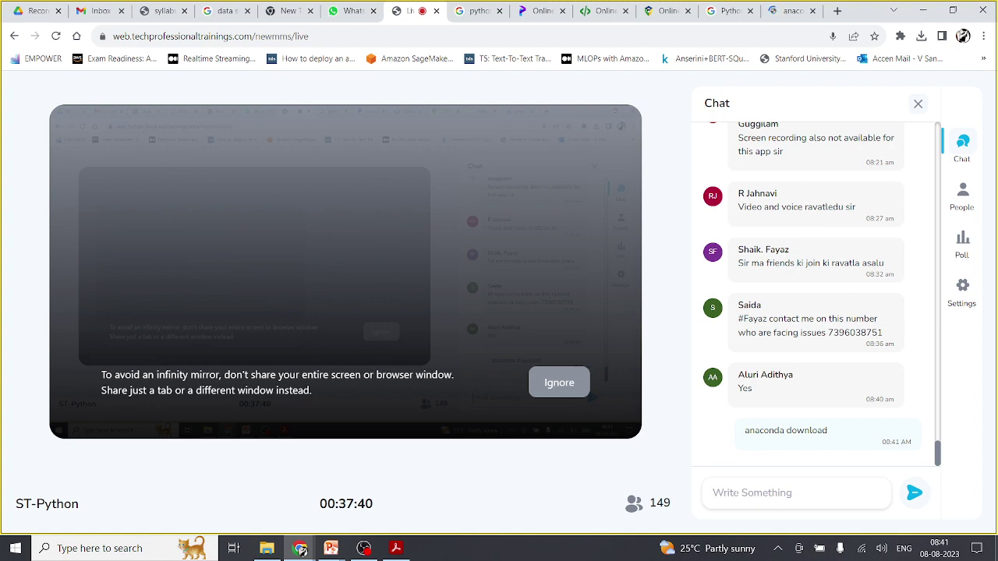
# Open the Anaconda.org search result in a new tab and look over its home page.
pyautogui.click(777, 8)
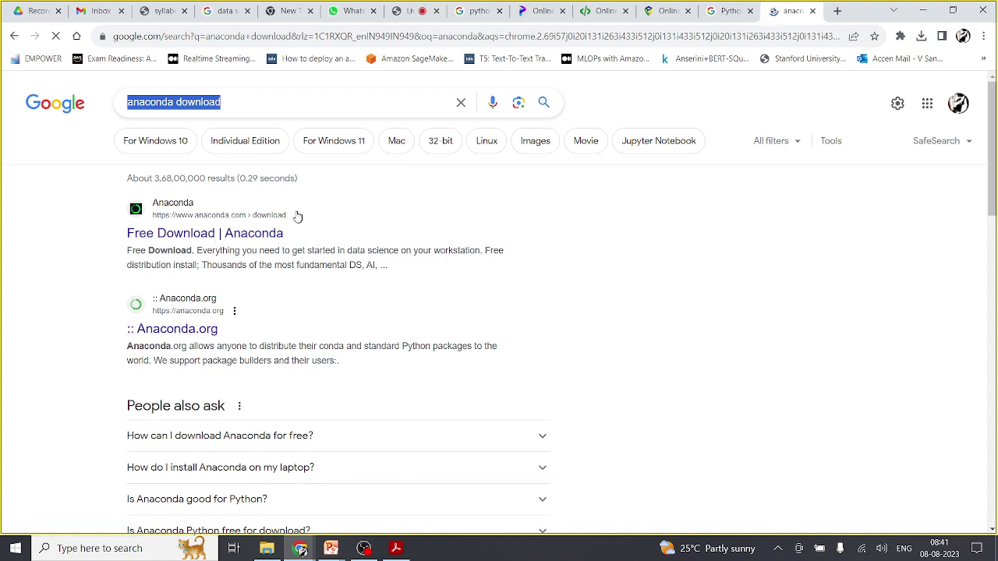
pyautogui.keyDown('ctrl'); pyautogui.click(170, 335); pyautogui.keyUp('ctrl')
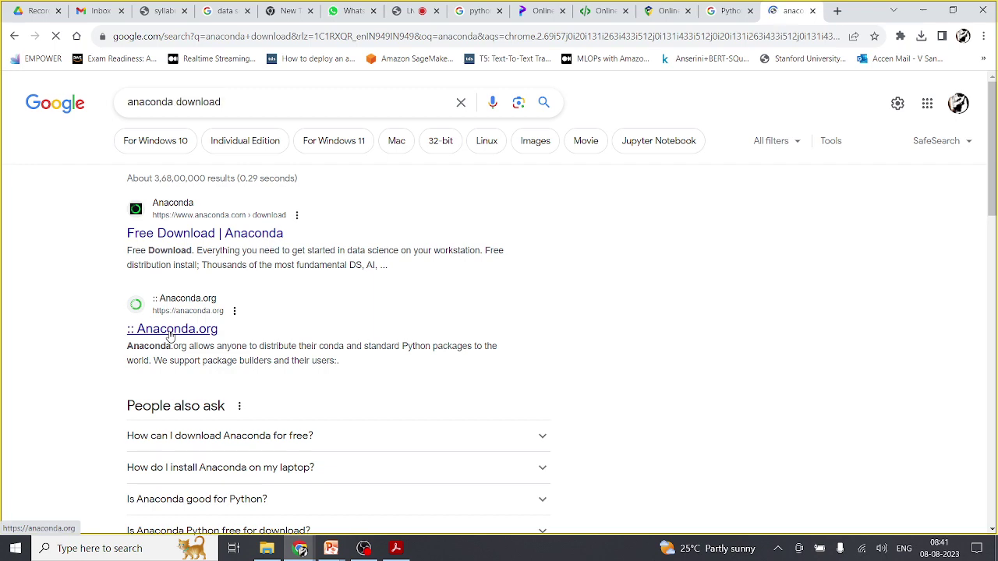
pyautogui.scroll(-1, 389, 324)
pyautogui.scroll(-3, 389, 323)
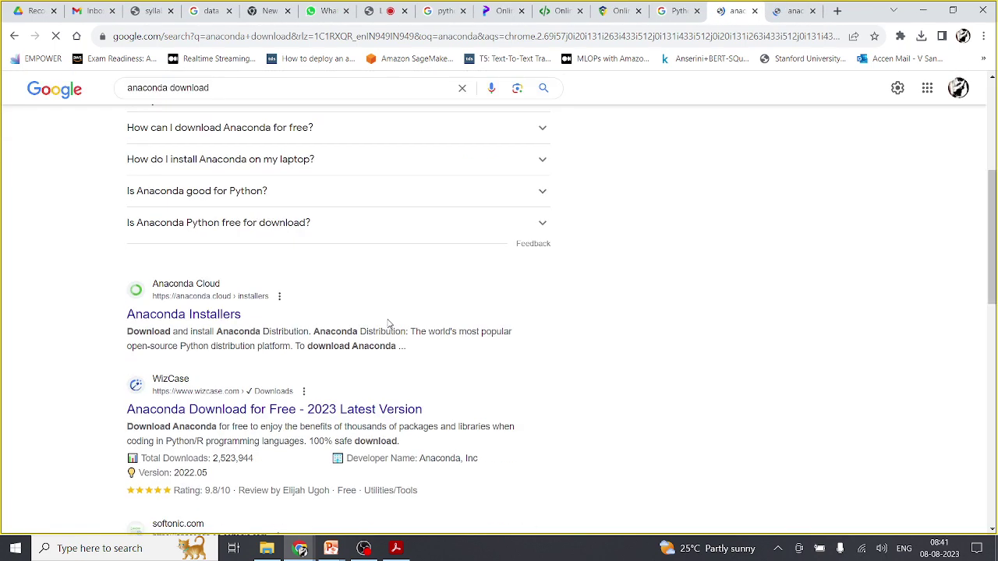
pyautogui.scroll(2, 389, 324)
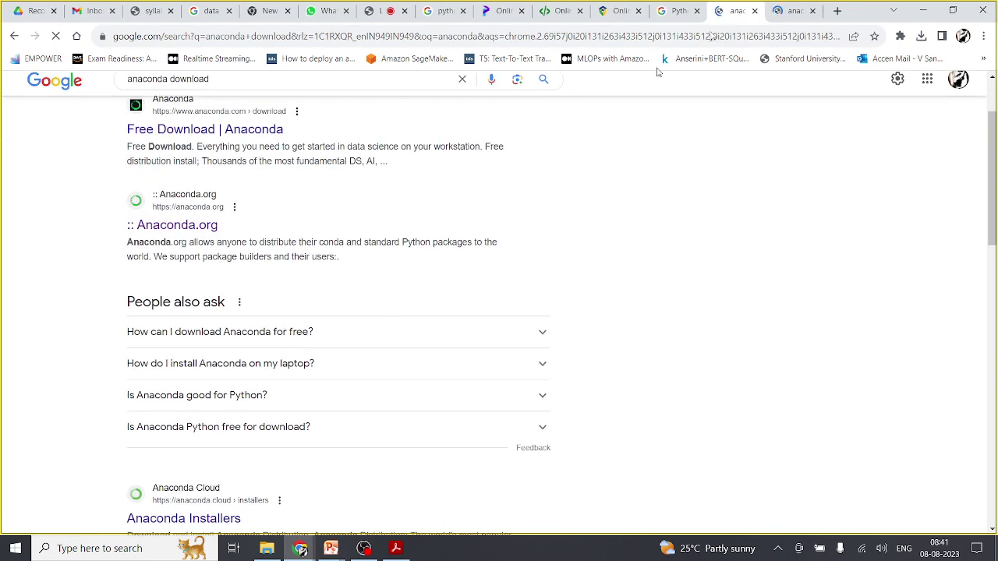
pyautogui.click(803, 10)
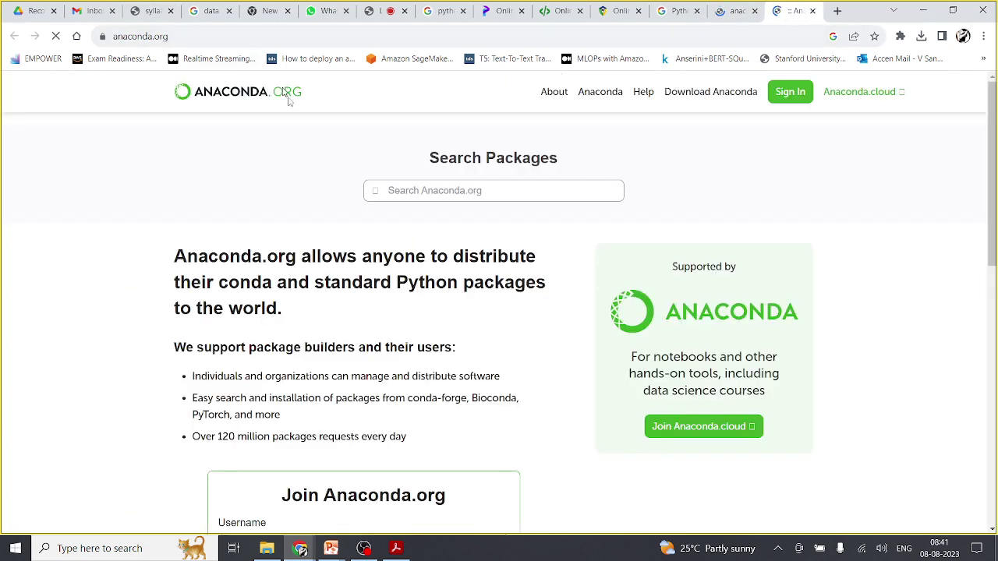
pyautogui.scroll(-10, 338, 266)
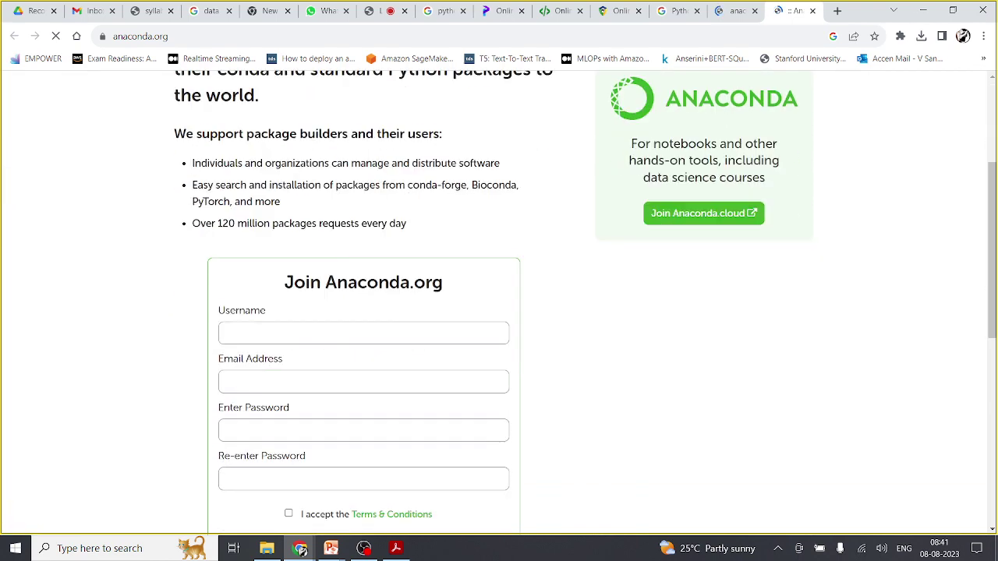
pyautogui.scroll(10, 338, 265)
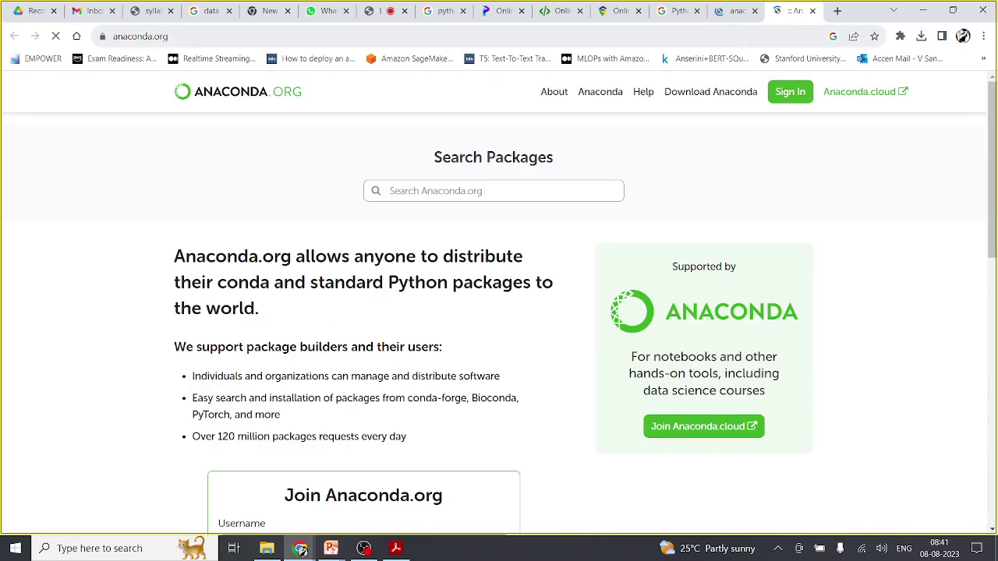
pyautogui.click(866, 95)
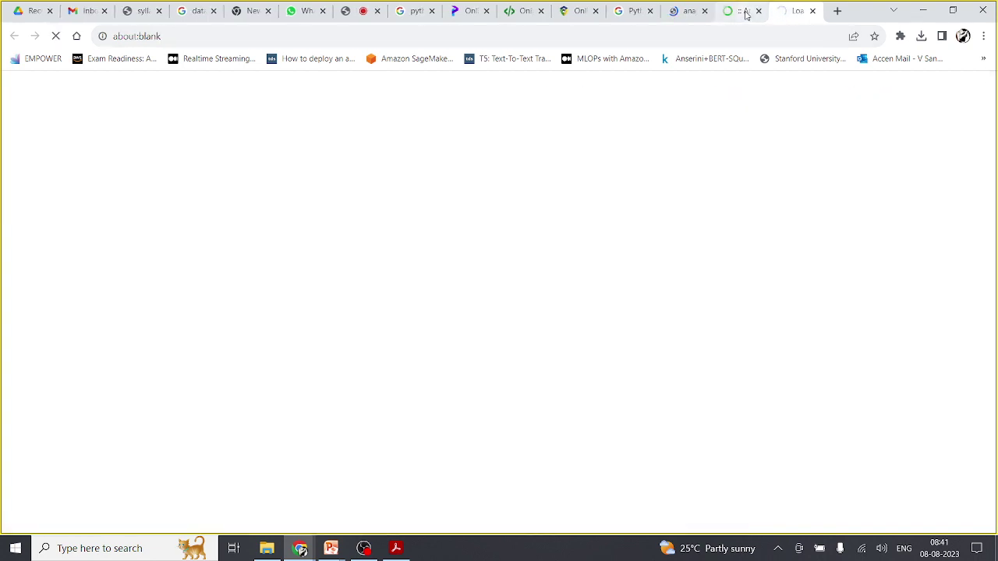
pyautogui.click(747, 13)
pyautogui.click(812, 11)
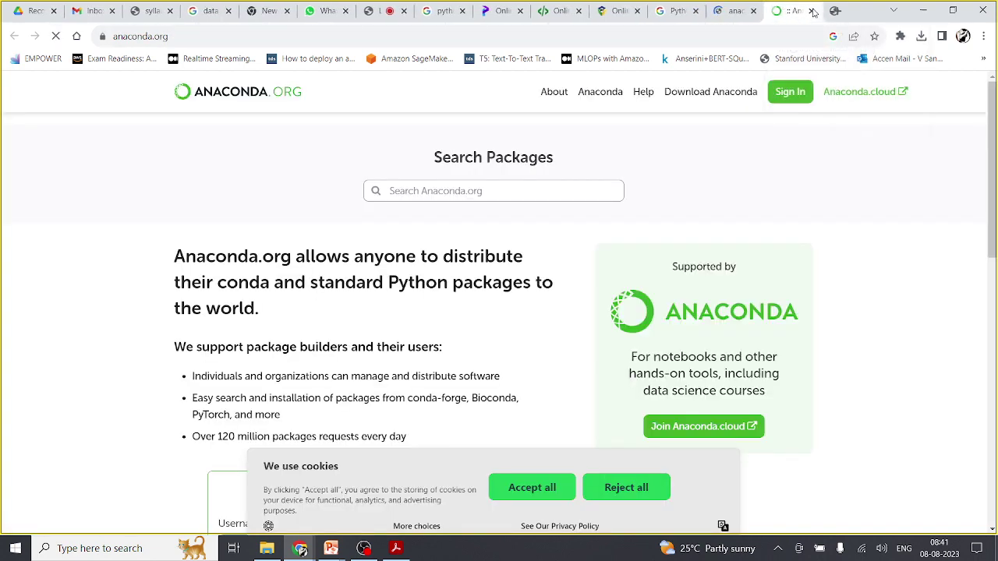
# Open the Download Anaconda page from Anaconda.org and go to the Windows installer download option.
pyautogui.click(711, 96)
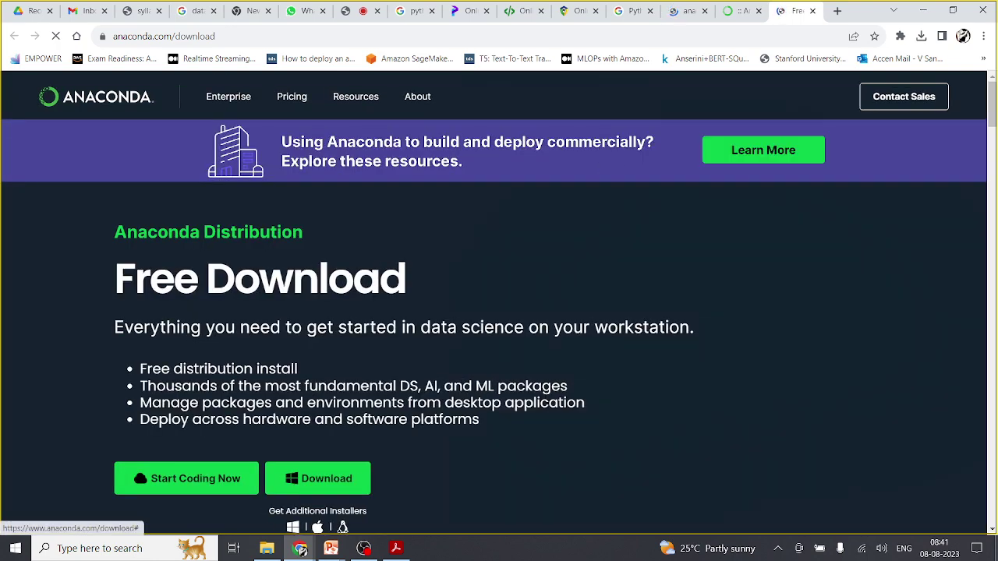
pyautogui.scroll(-2, 479, 330)
pyautogui.scroll(-2, 480, 326)
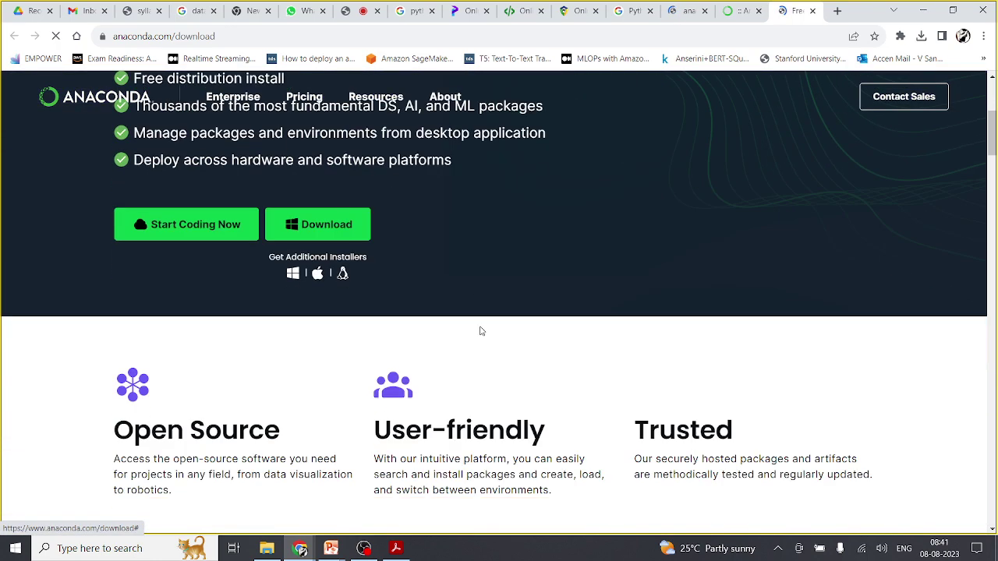
pyautogui.click(300, 226)
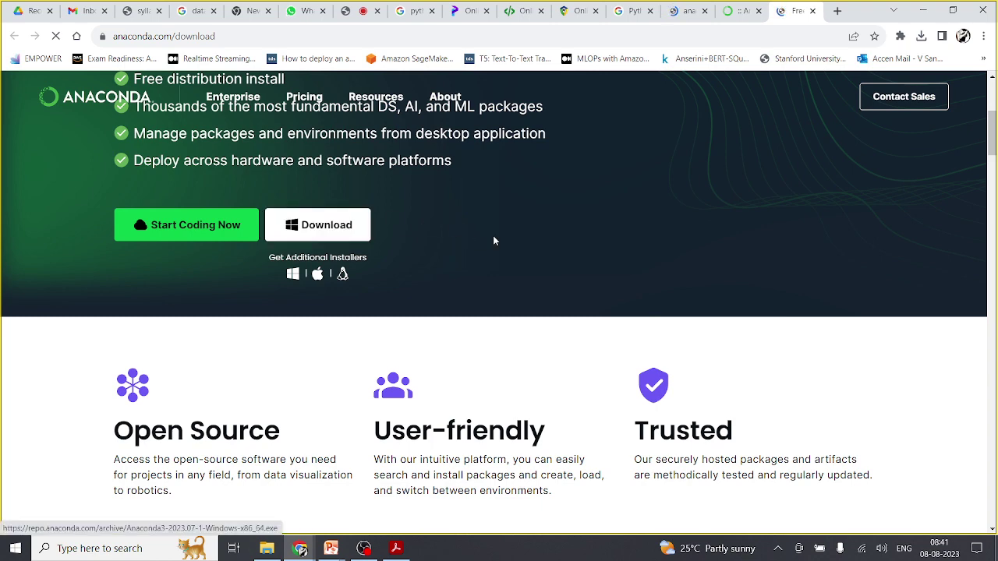
pyautogui.click(164, 36)
pyautogui.hotkey('ctrl', 'c')
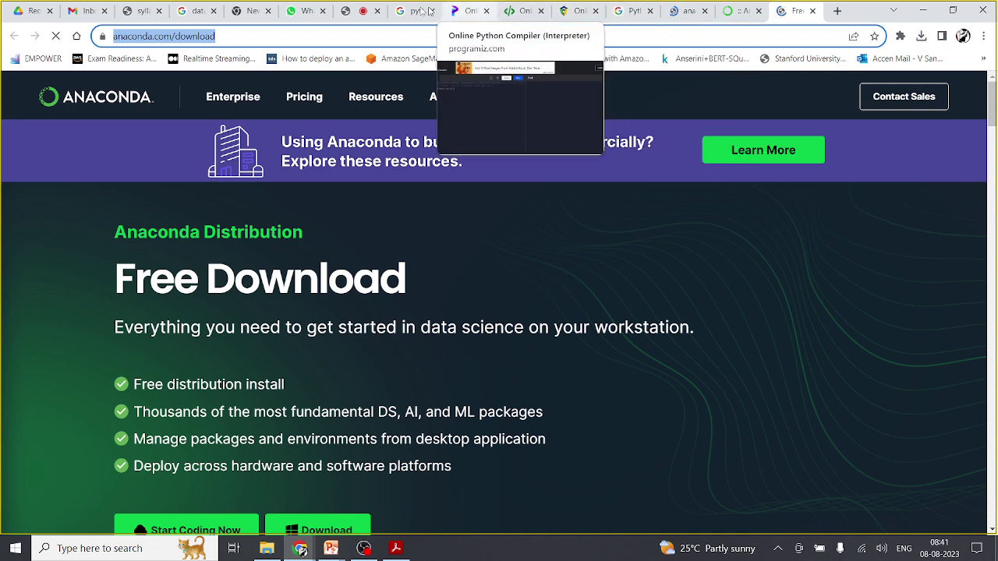
pyautogui.click(357, 9)
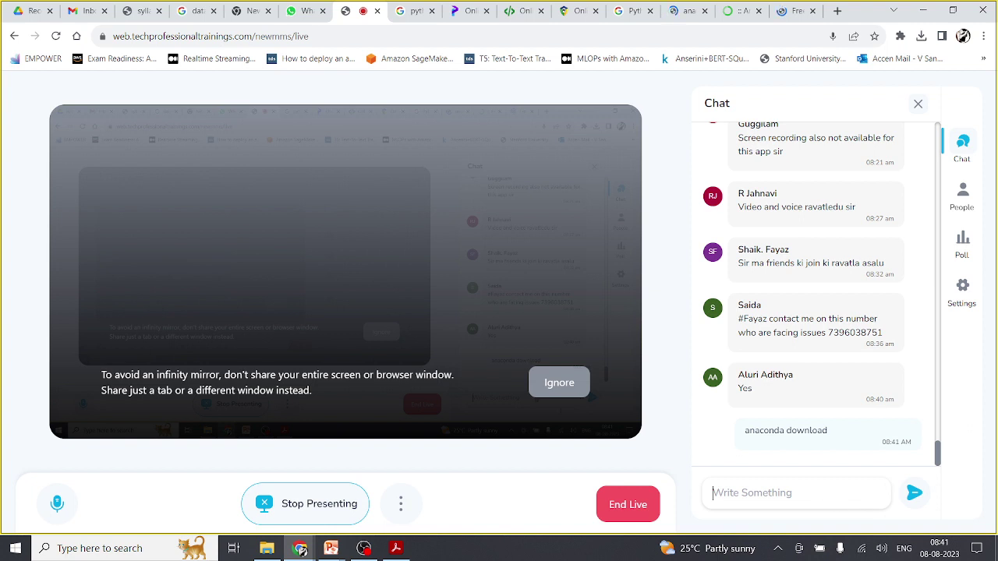
pyautogui.hotkey('ctrl', 'v')
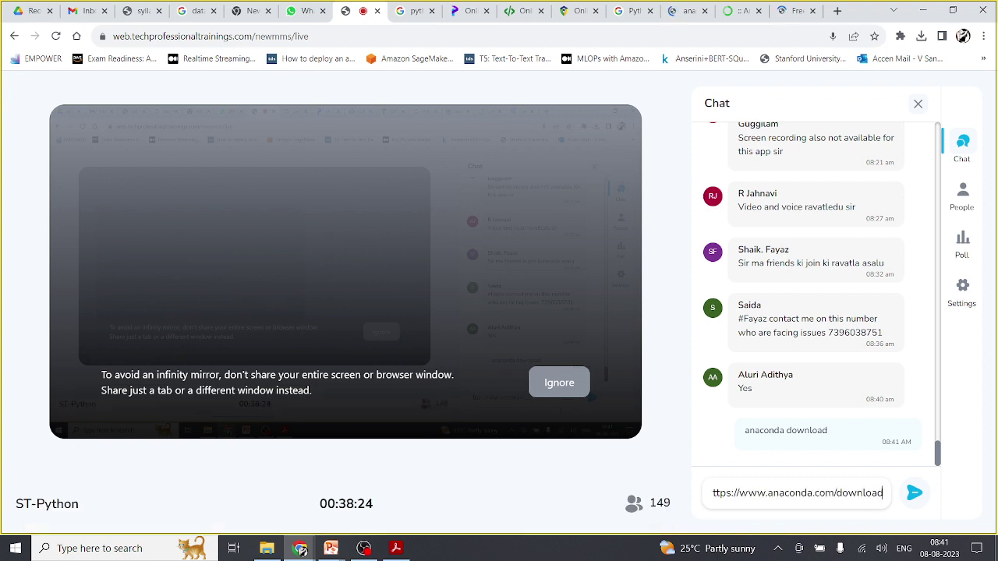
pyautogui.press('Return')
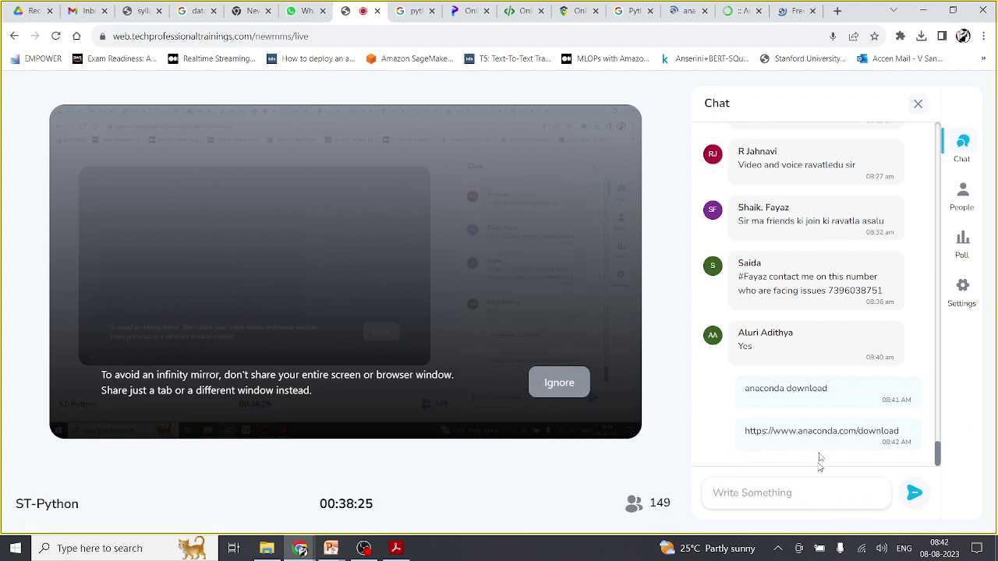
# Return to the Anaconda download page's installer options and briefly check the Downloads folder in File Explorer.
pyautogui.click(796, 11)
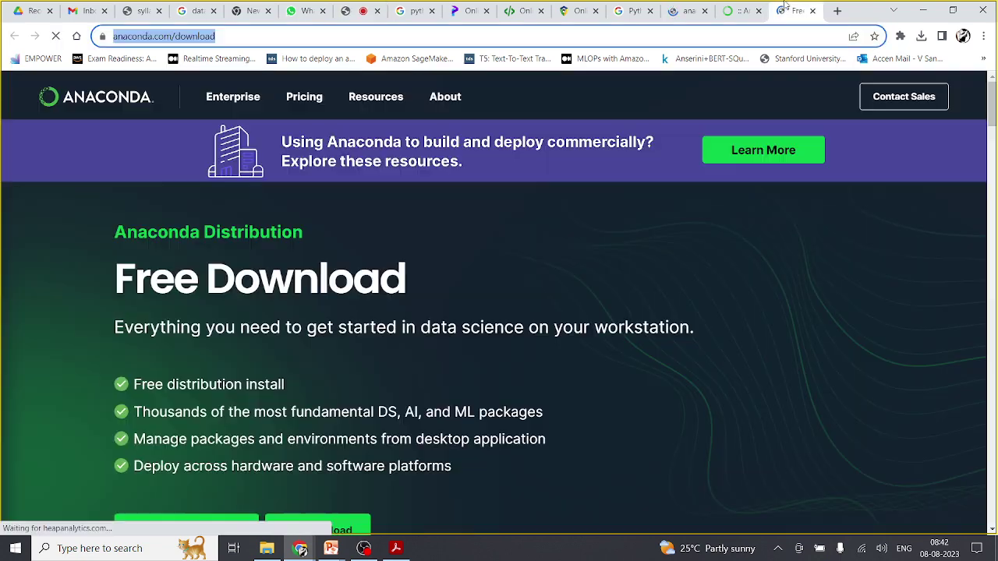
pyautogui.scroll(-2, 439, 250)
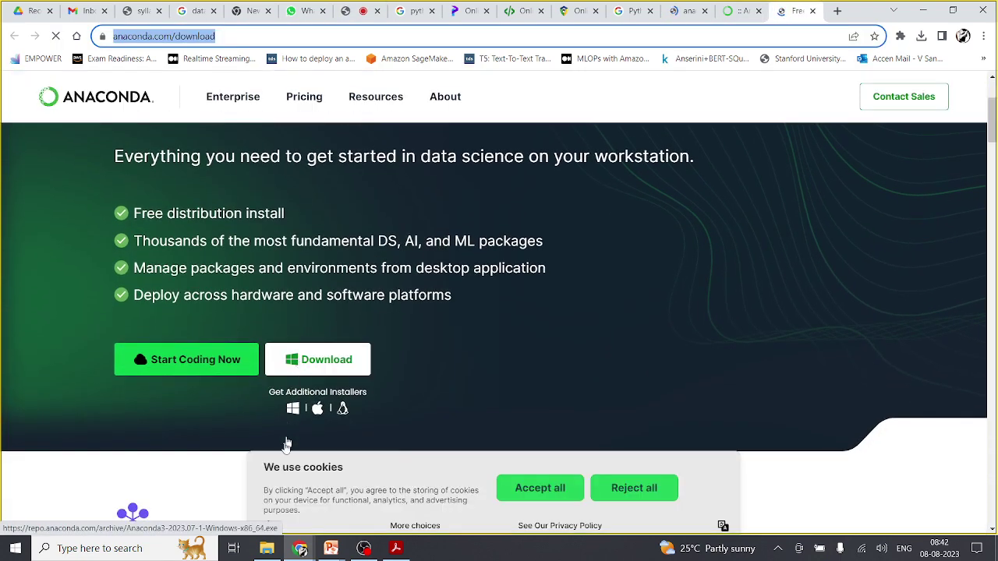
pyautogui.moveTo(265, 551)
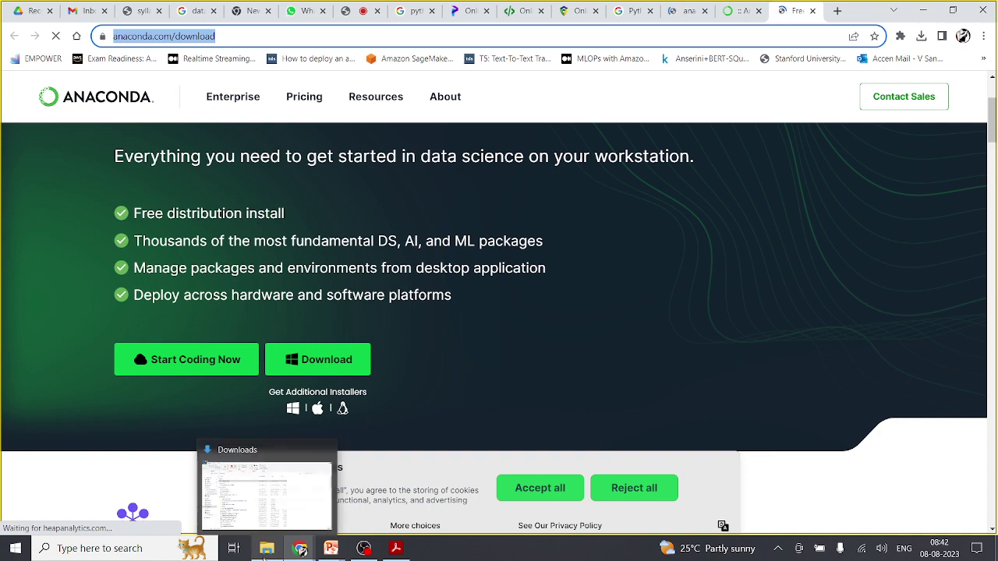
pyautogui.click(264, 550)
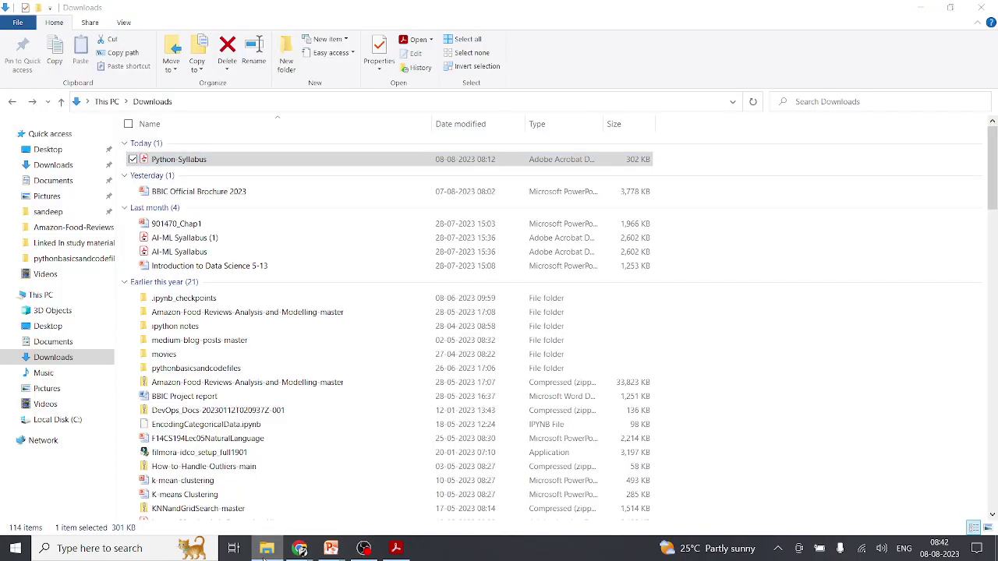
pyautogui.click(264, 551)
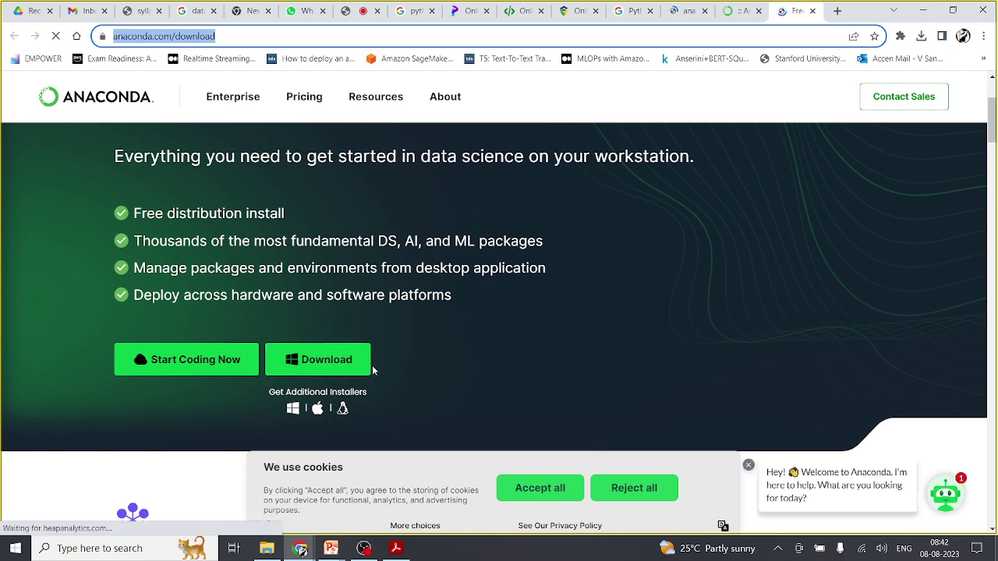
# Reject all cookies on the Anaconda download page and review its Anaconda Repository and Conda sections.
pyautogui.scroll(-1, 473, 378)
pyautogui.scroll(-1, 475, 384)
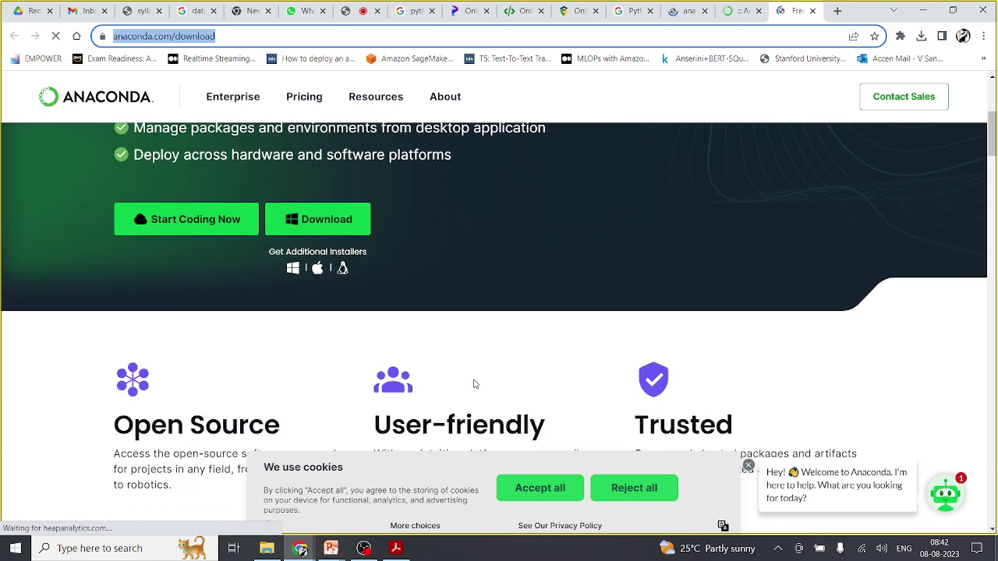
pyautogui.click(638, 491)
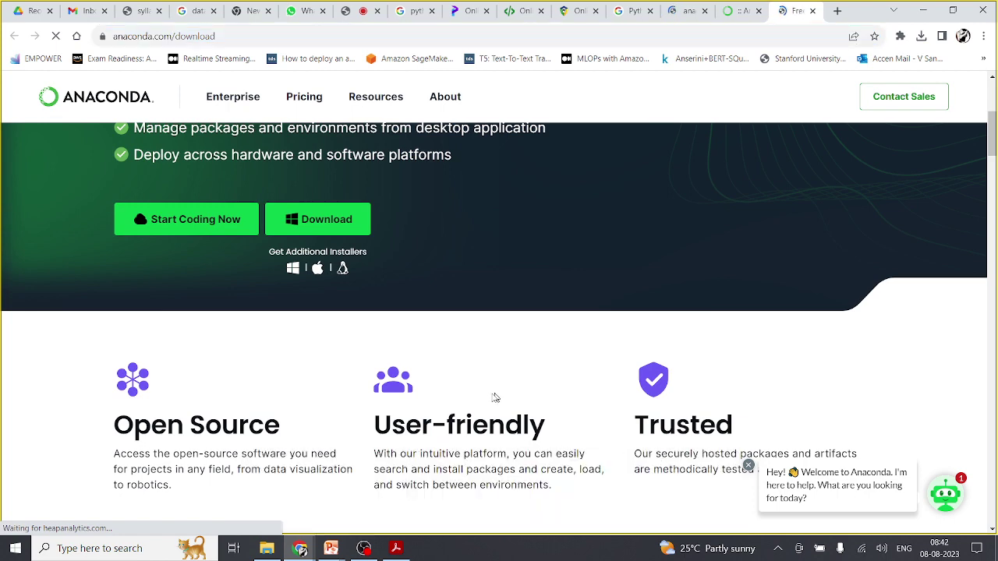
pyautogui.scroll(-5, 468, 401)
pyautogui.scroll(-1, 456, 406)
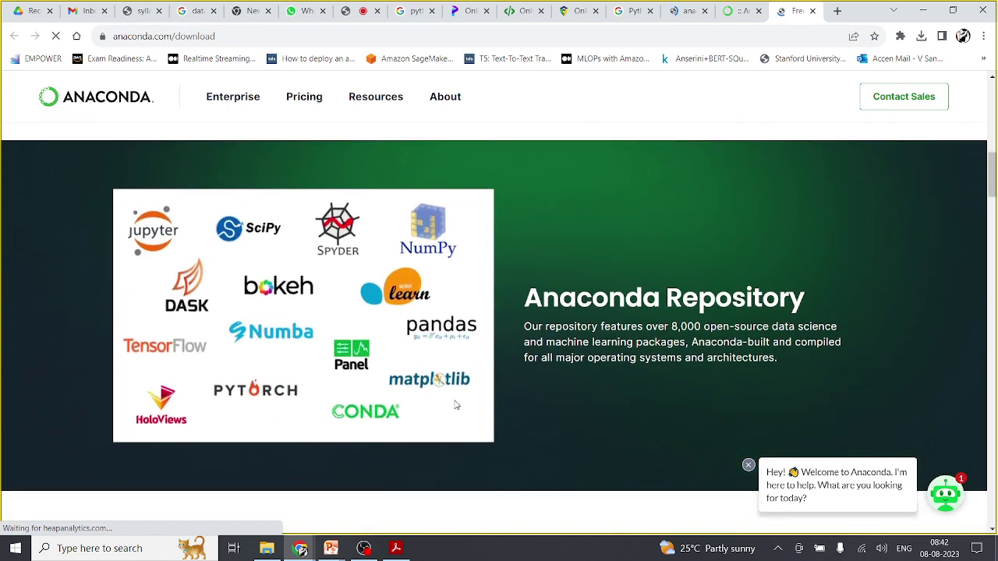
pyautogui.scroll(-3, 456, 405)
pyautogui.scroll(-2, 456, 405)
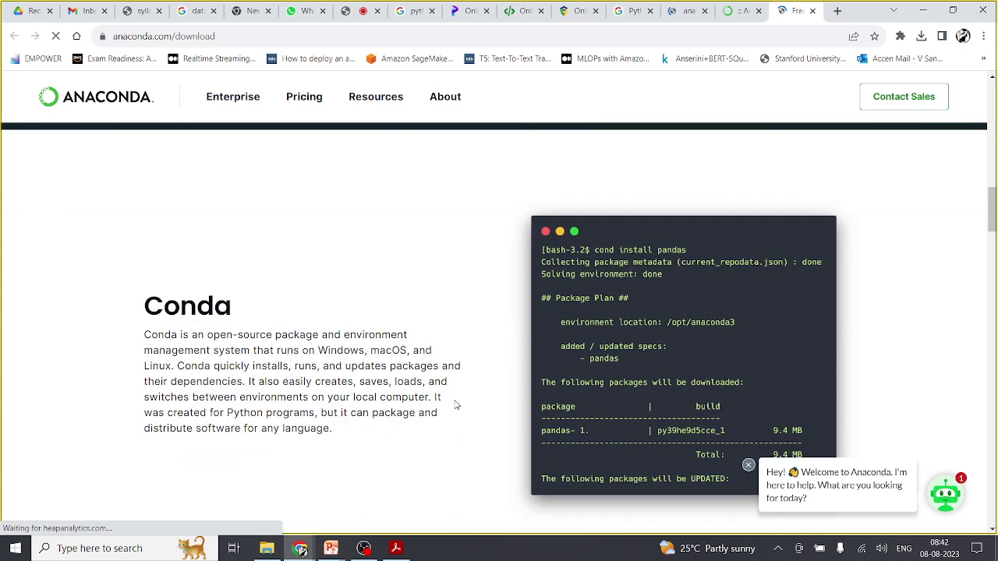
pyautogui.scroll(3, 456, 405)
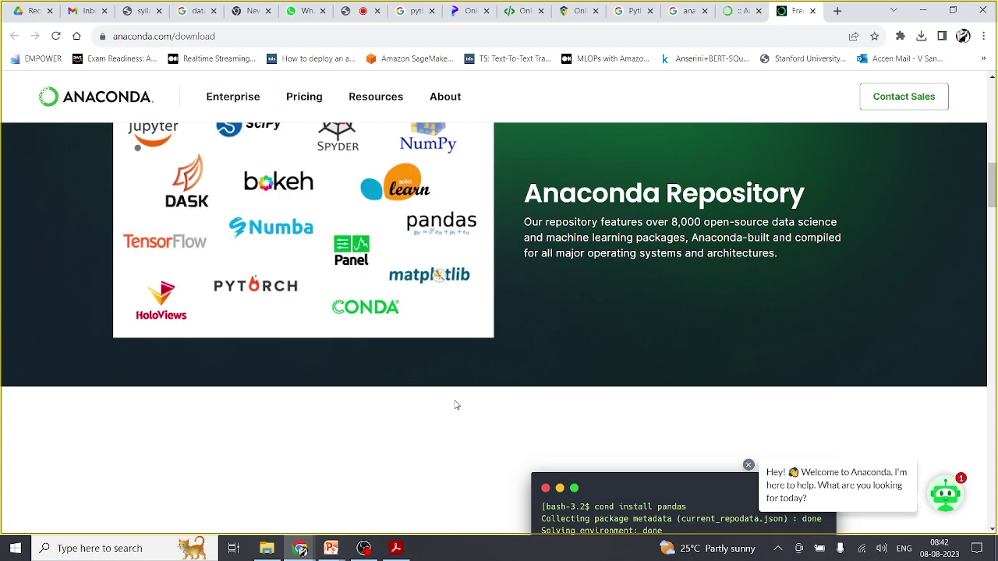
# Return to the Free Download section of the Anaconda page, search Windows for "jup" and launch Jupyter Notebook (Anaconda3).
pyautogui.scroll(8, 456, 406)
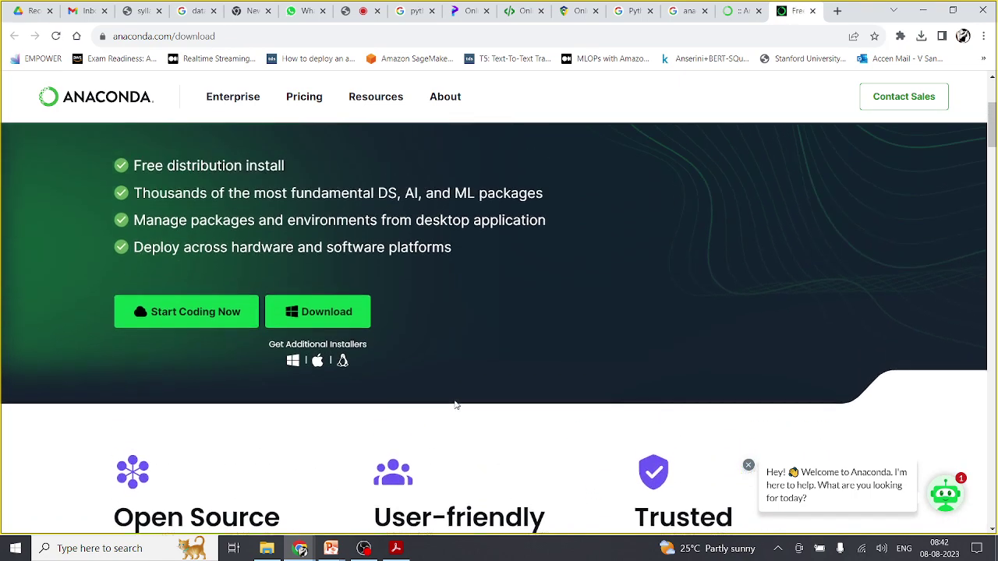
pyautogui.scroll(2, 456, 405)
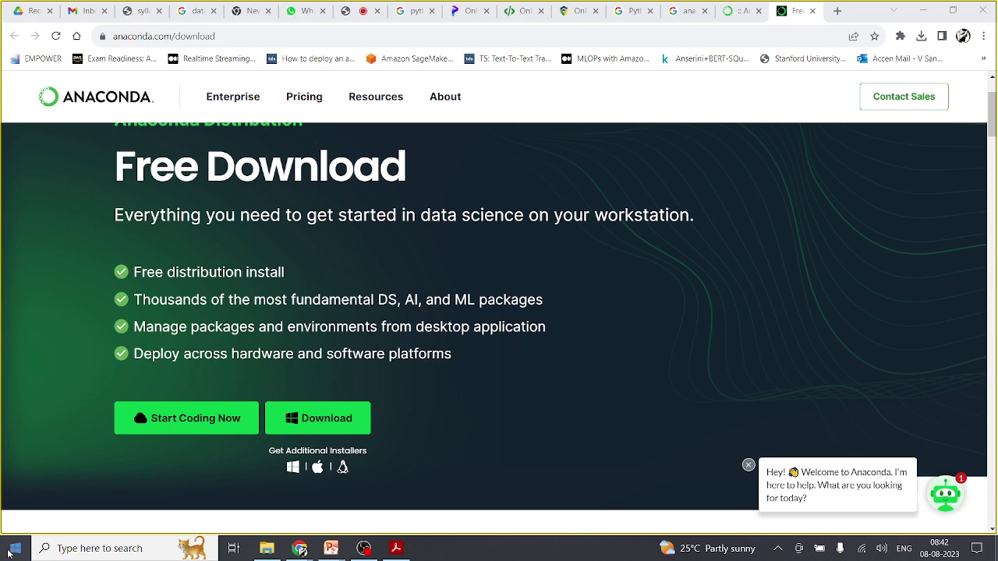
pyautogui.click(8, 552)
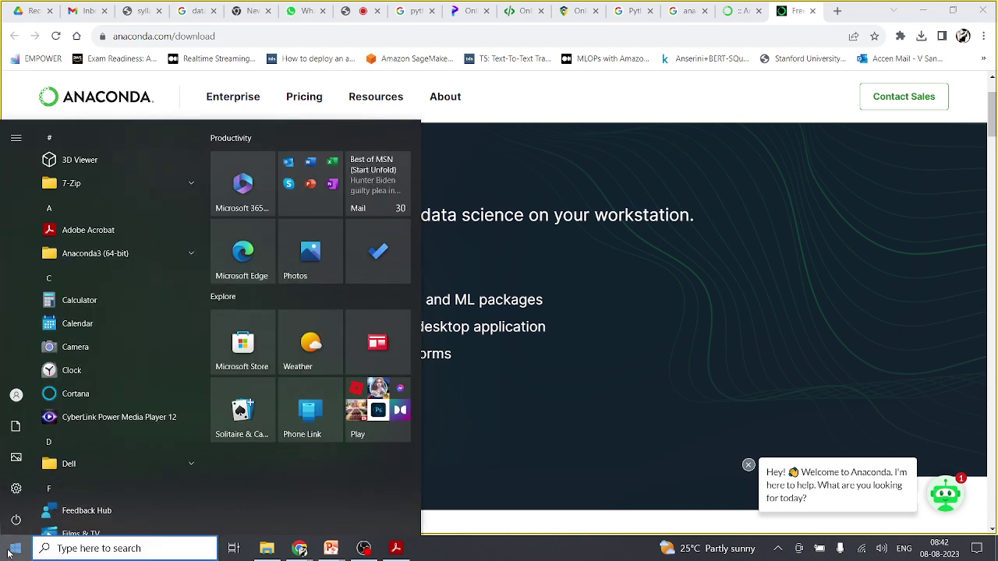
pyautogui.write('j')
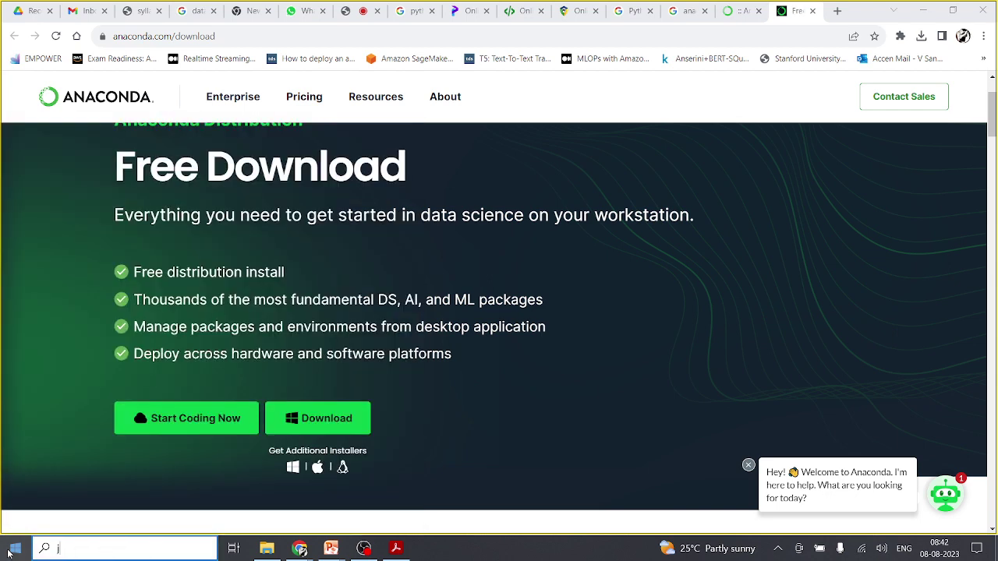
pyautogui.write('up')
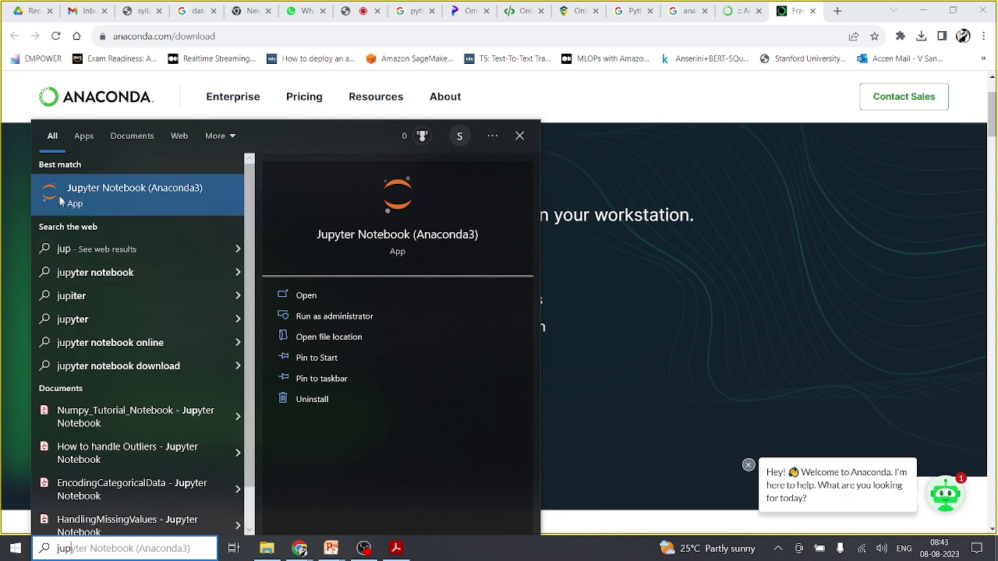
pyautogui.click(127, 196)
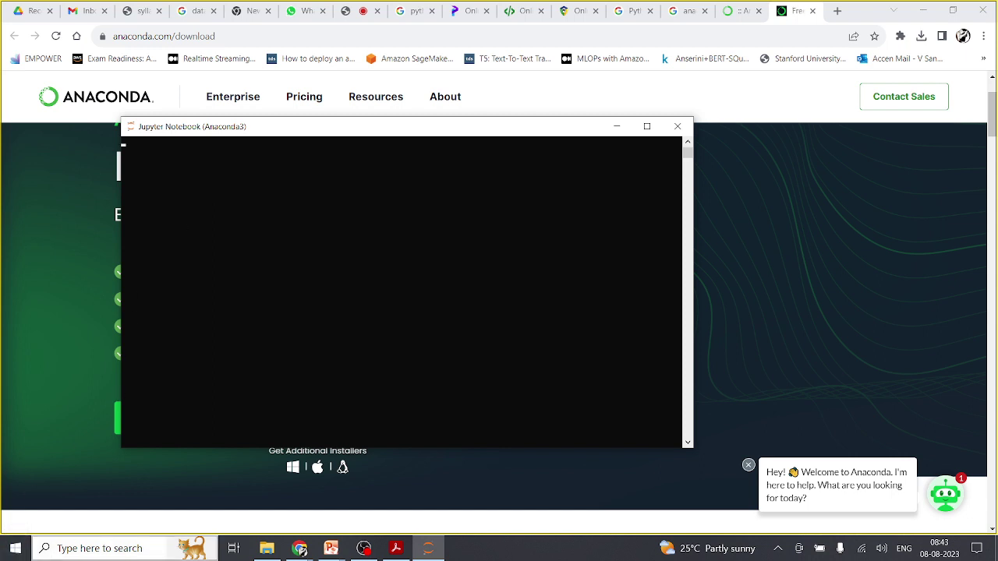
# Widen the Jupyter Notebook console window and clear its text selection so the server can keep starting.
pyautogui.click(267, 196)
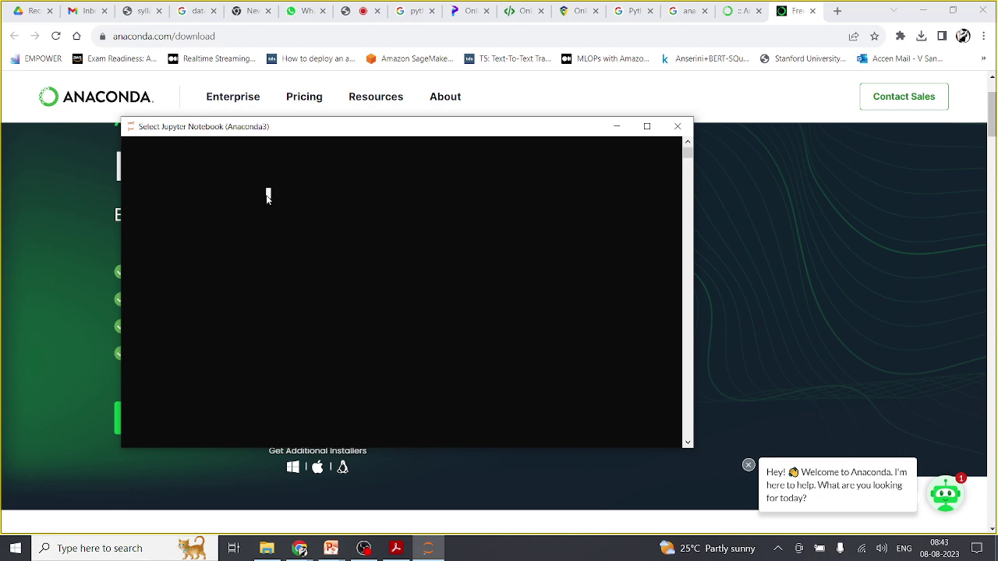
pyautogui.press('Return')
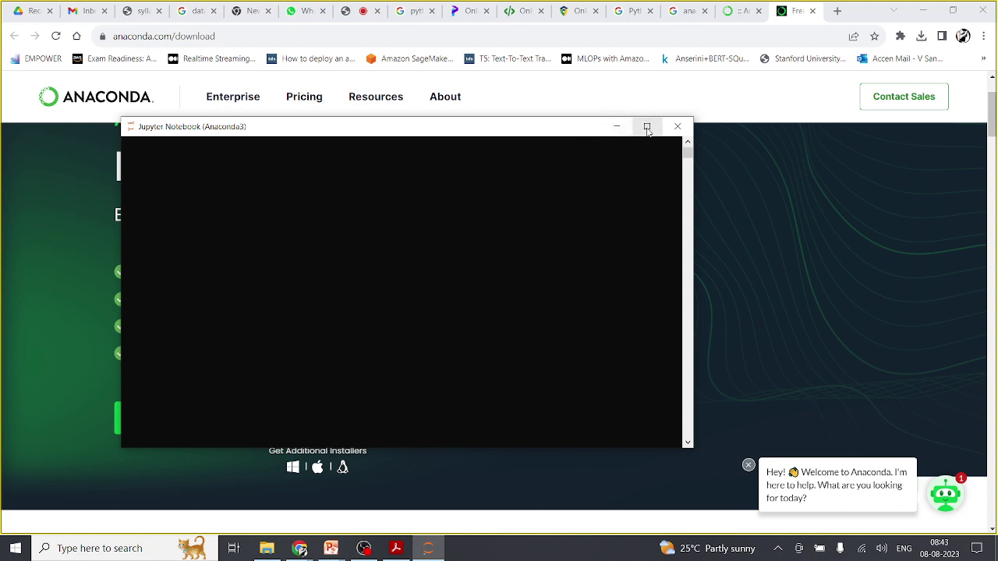
pyautogui.moveTo(695, 273); pyautogui.dragTo(825, 258)
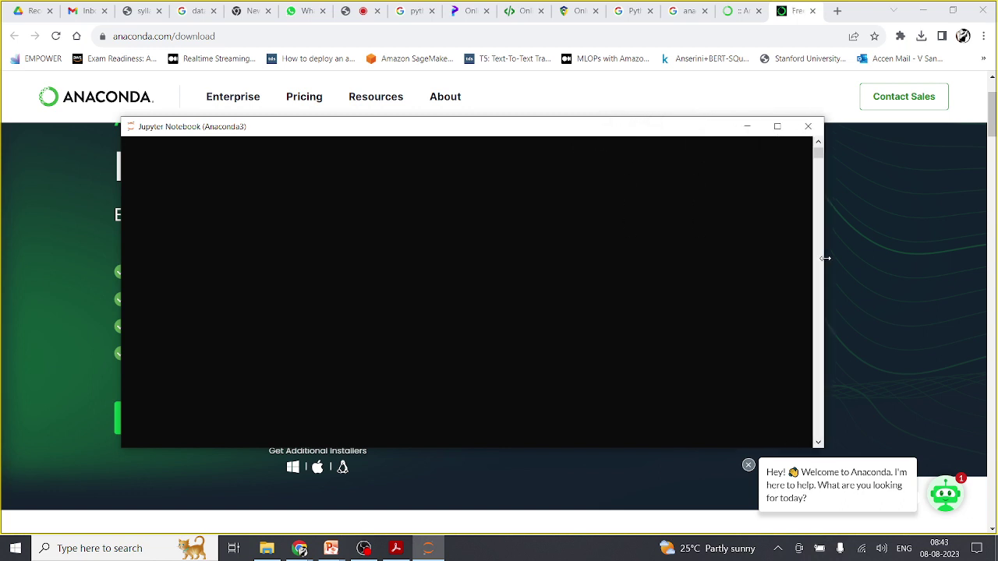
pyautogui.click(576, 382)
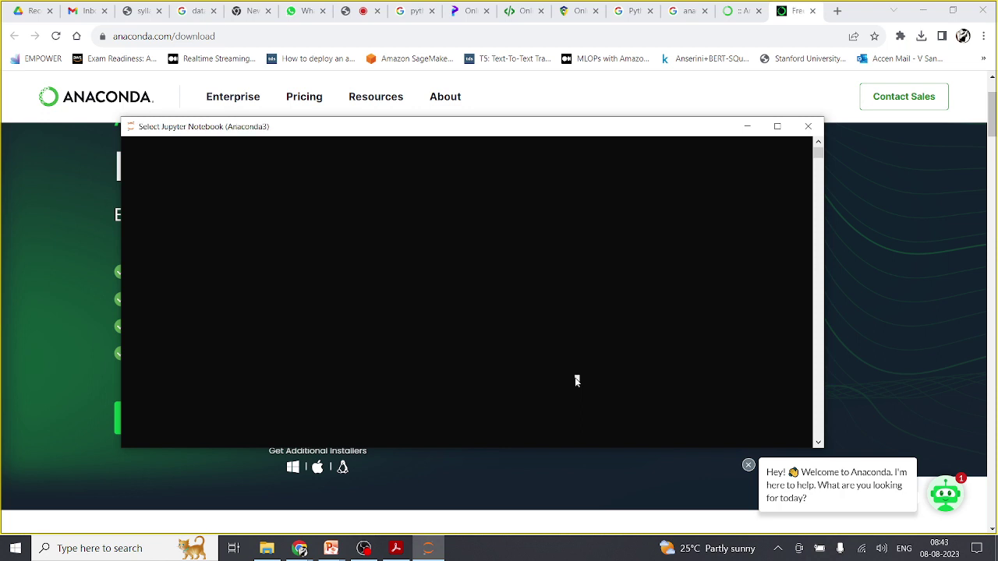
pyautogui.press('Escape')
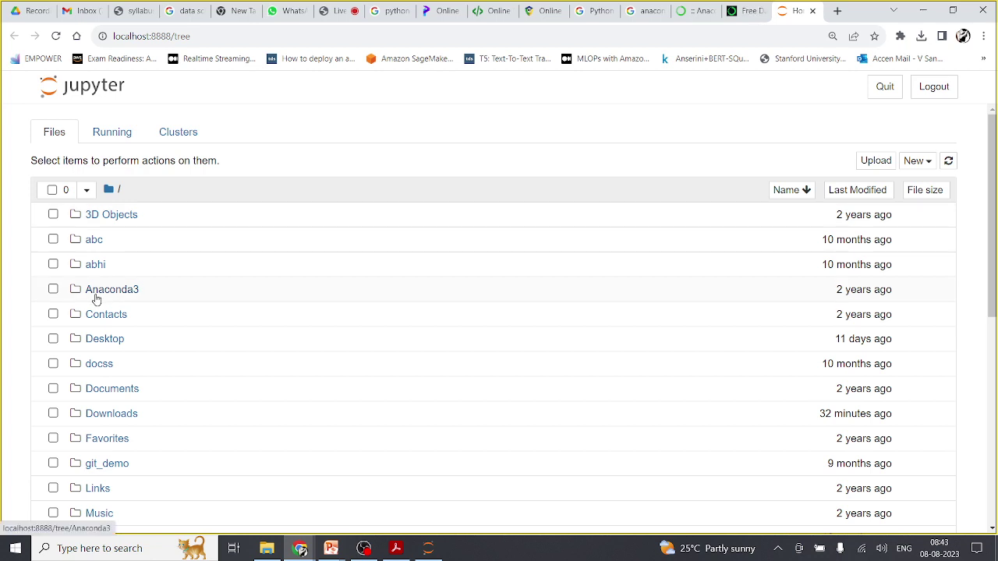
# Open the Downloads folder in the Jupyter file browser and create a new Python 3 notebook there.
pyautogui.click(105, 421)
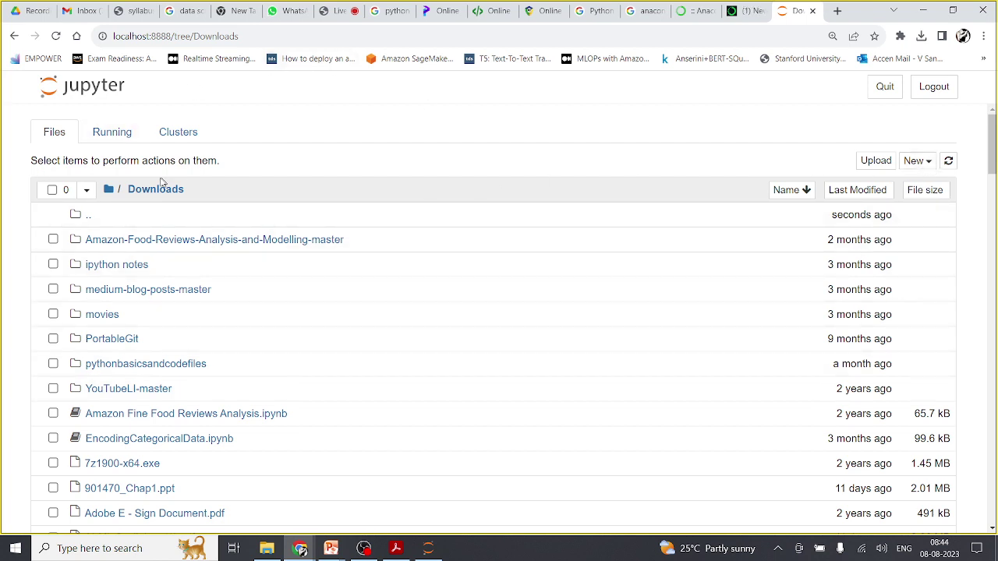
pyautogui.click(108, 191)
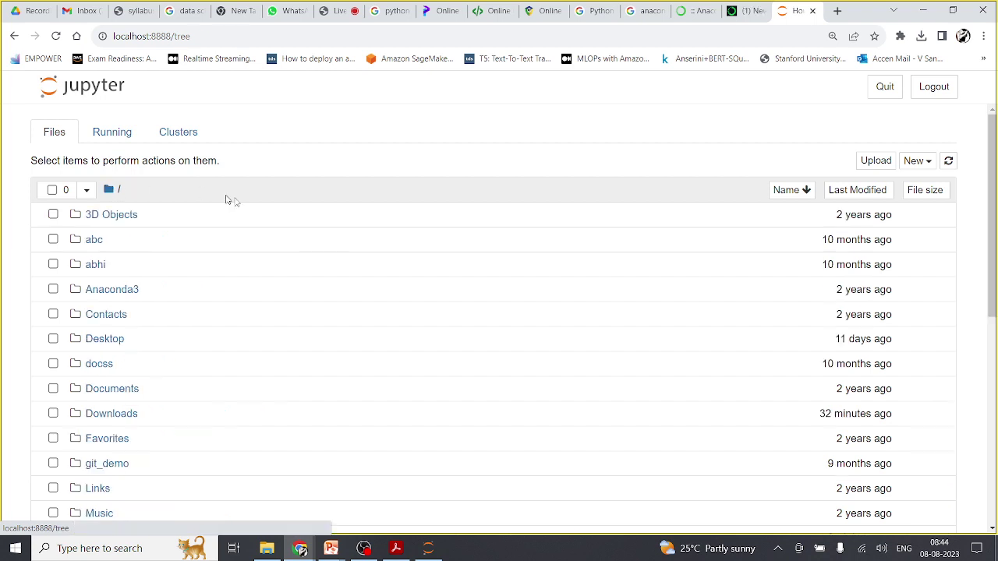
pyautogui.click(112, 417)
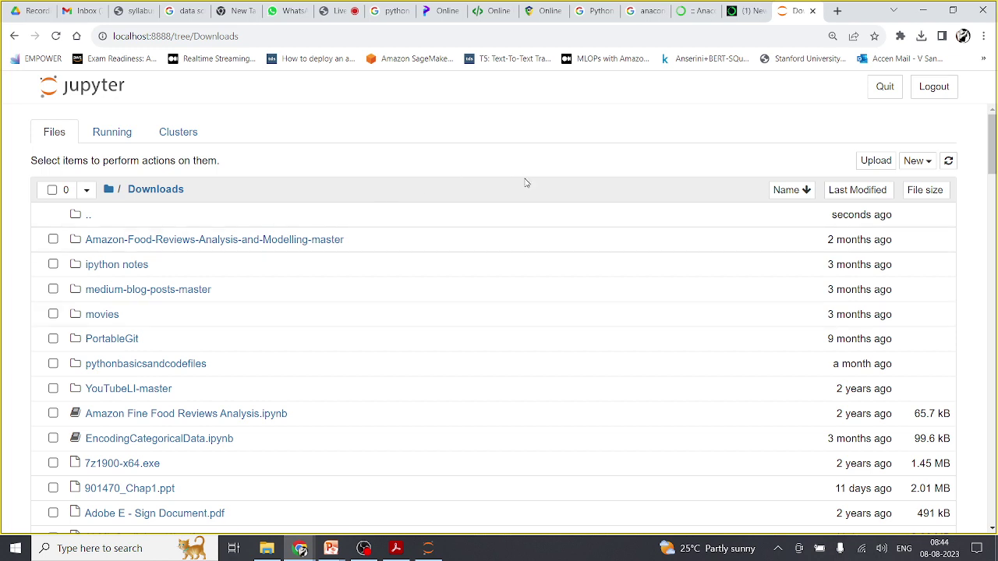
pyautogui.click(919, 162)
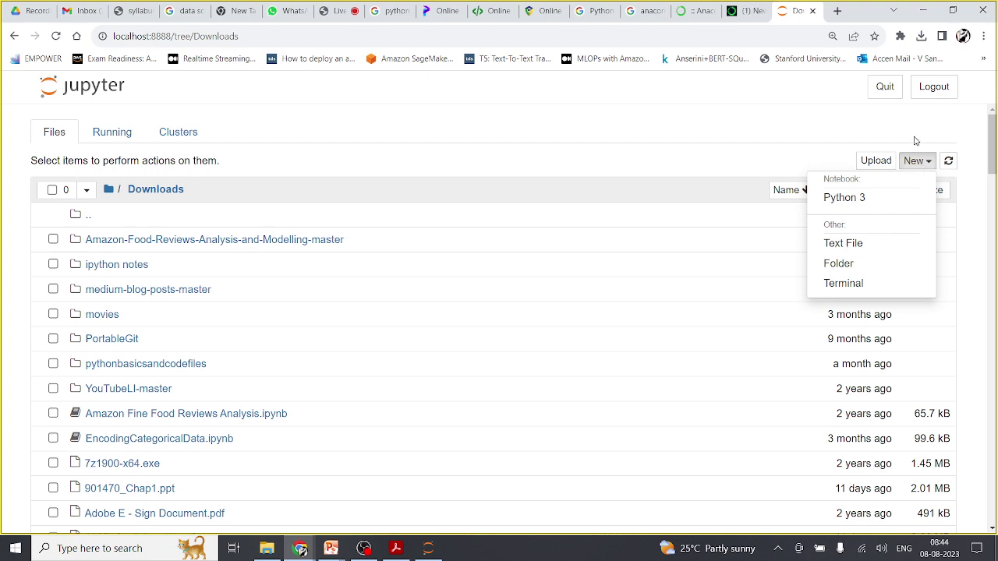
pyautogui.click(925, 161)
pyautogui.click(926, 162)
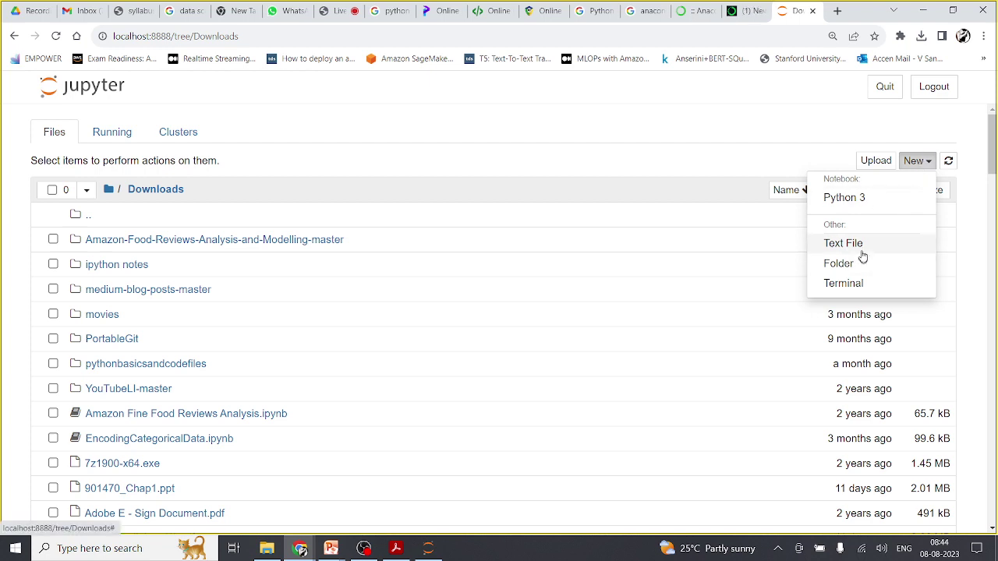
pyautogui.click(844, 199)
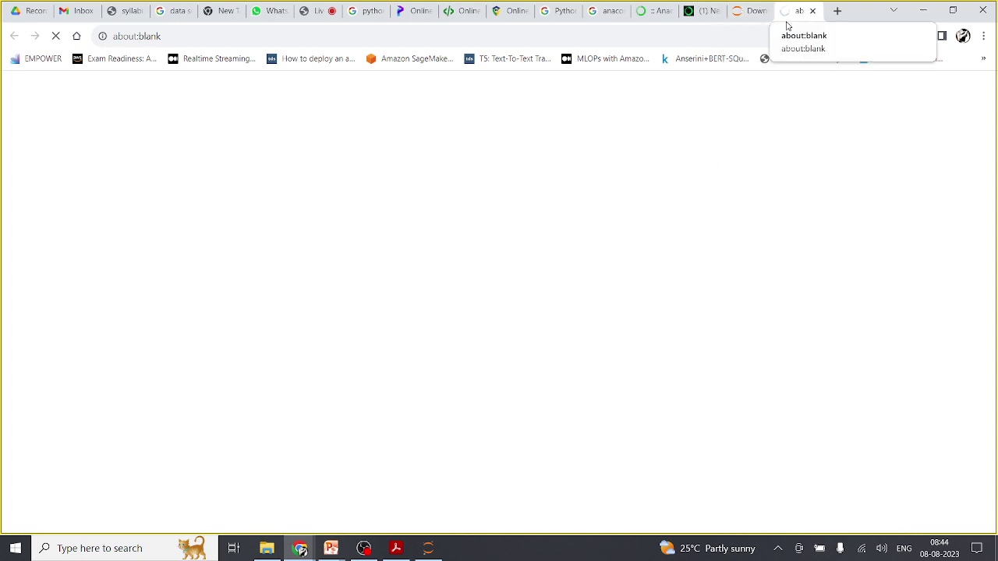
# Show the new-item options in the Jupyter Downloads listing again and return to the new notebook.
pyautogui.click(750, 11)
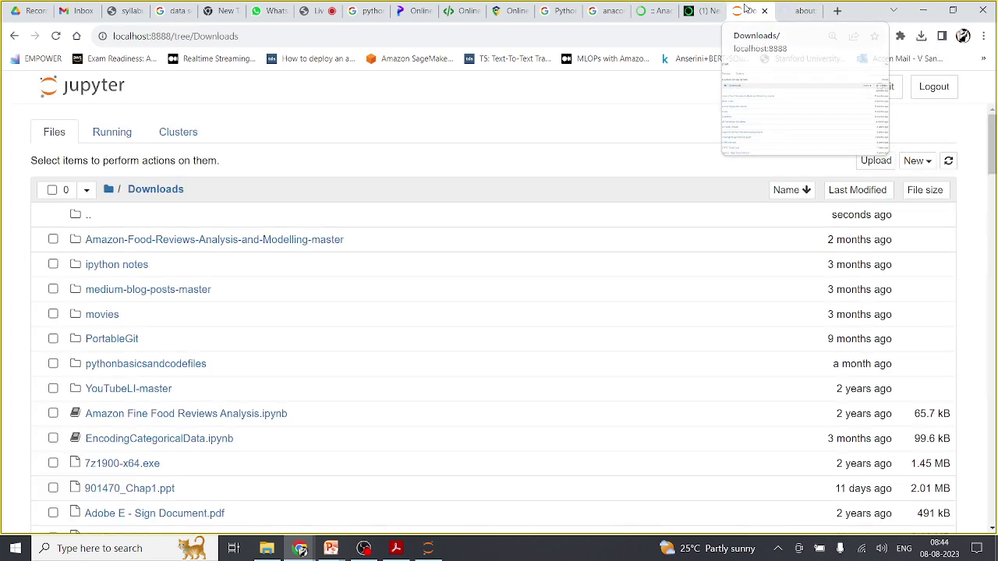
pyautogui.click(914, 160)
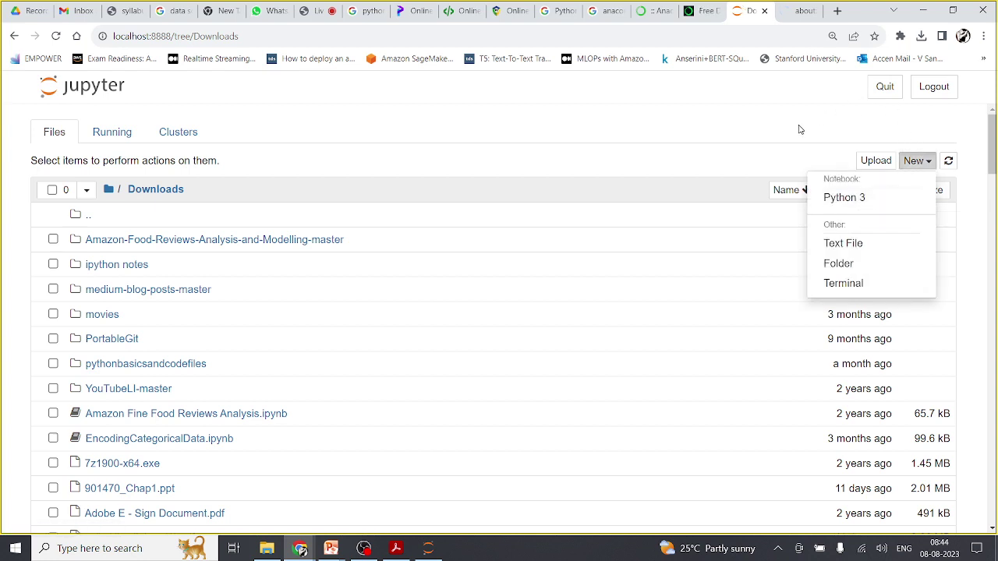
pyautogui.click(788, 82)
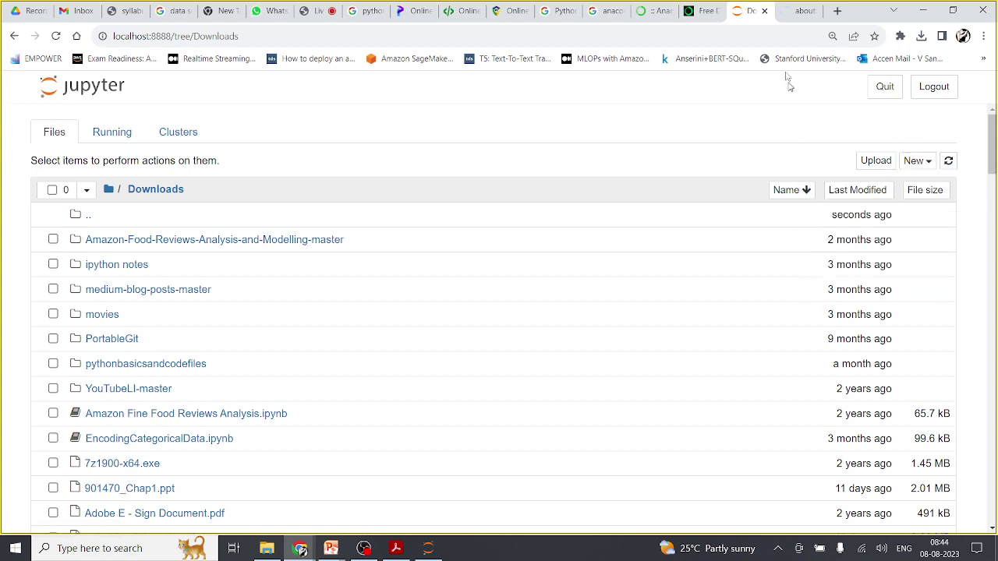
pyautogui.click(789, 7)
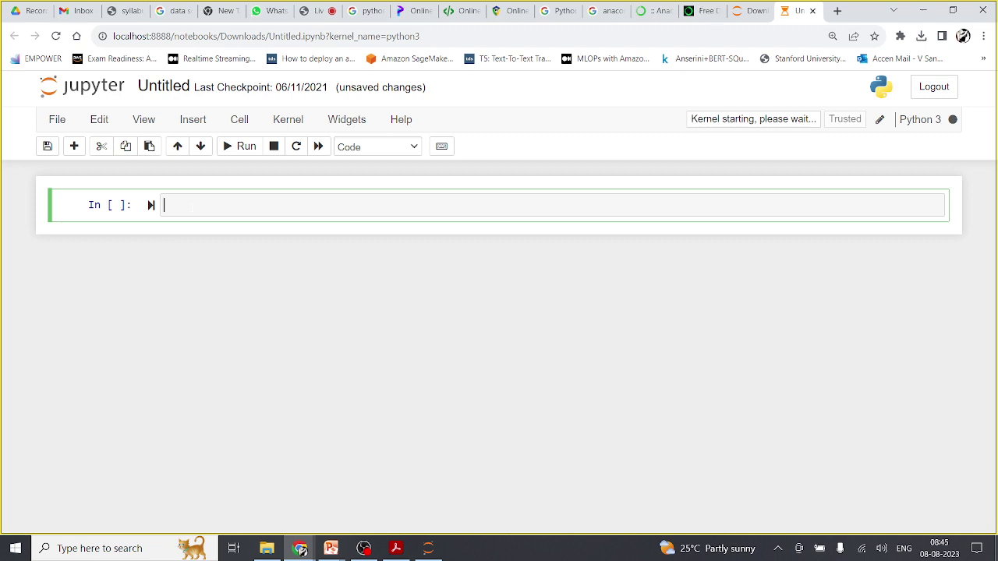
# Enter import pandas in the notebook's first cell, followed by x= 5 on a second line.
pyautogui.write('import ')
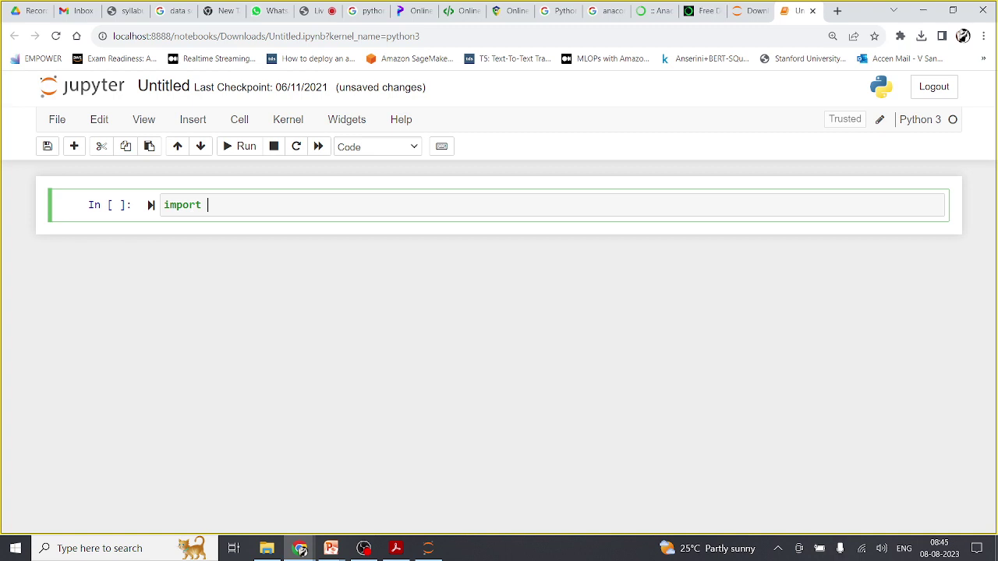
pyautogui.write('pandas')
pyautogui.press('Return')
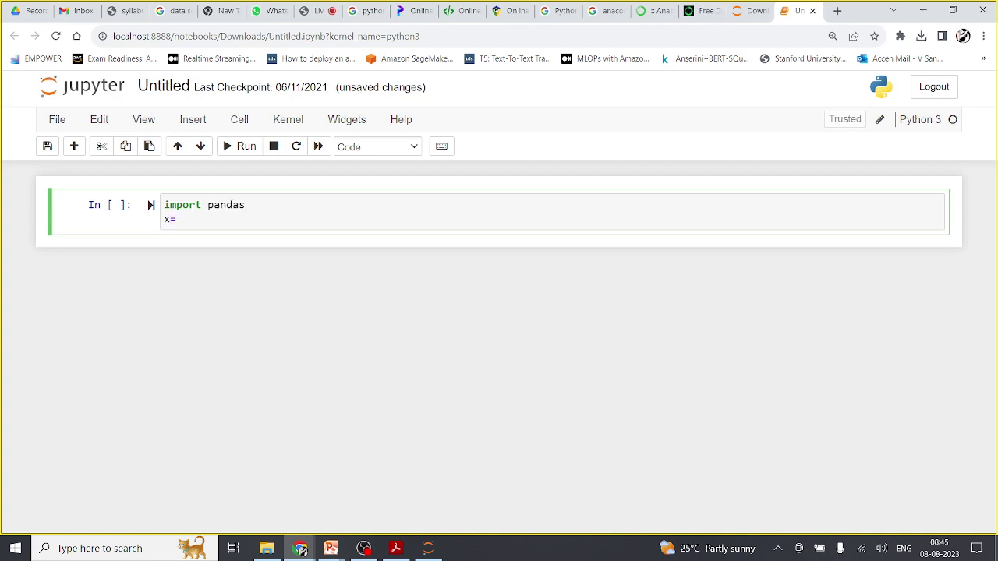
pyautogui.write('x= 5')
pyautogui.press('Return')
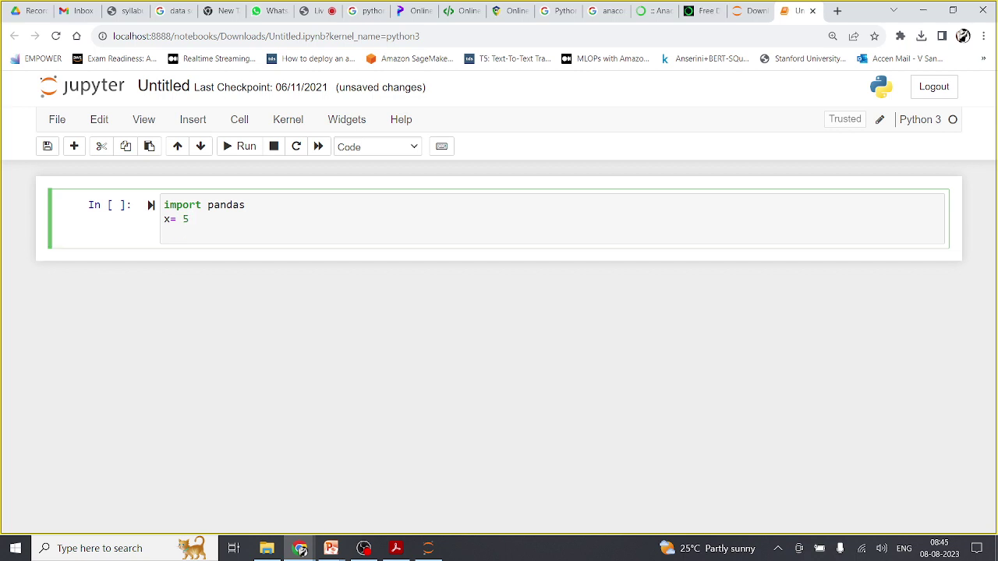
# Remove the x= 5 line from the first cell and run the cell with only import pandas.
pyautogui.press('BackSpace')
pyautogui.press('BackSpace')
pyautogui.press('BackSpace')
pyautogui.press('BackSpace')
pyautogui.press('BackSpace')
pyautogui.press('BackSpace')
pyautogui.press('BackSpace')
pyautogui.press('BackSpace')
pyautogui.press('BackSpace')
pyautogui.press('BackSpace')
pyautogui.press('BackSpace')
pyautogui.press('BackSpace')
pyautogui.press('BackSpace')
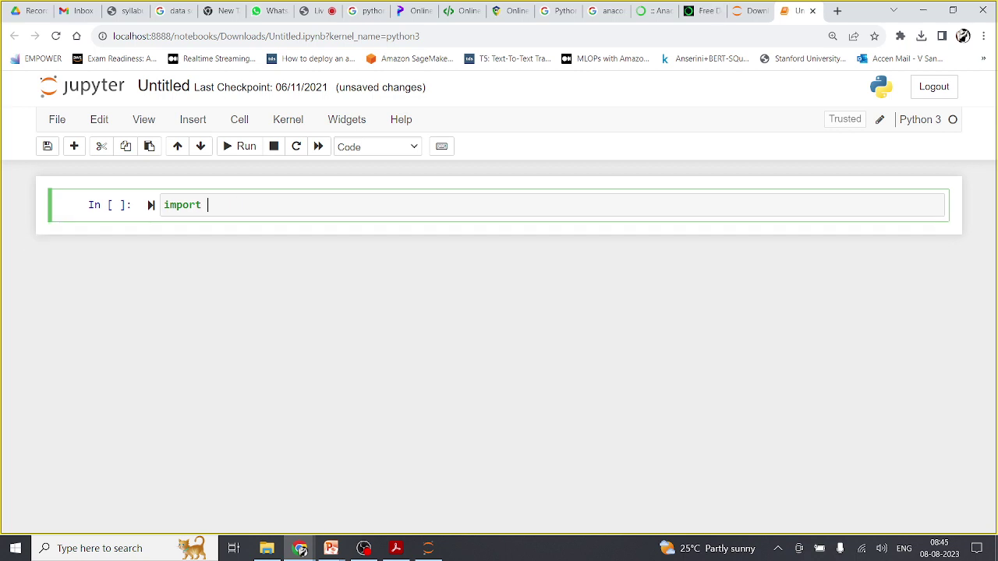
pyautogui.write('pandas')
pyautogui.hotkey('shift', 'Return')
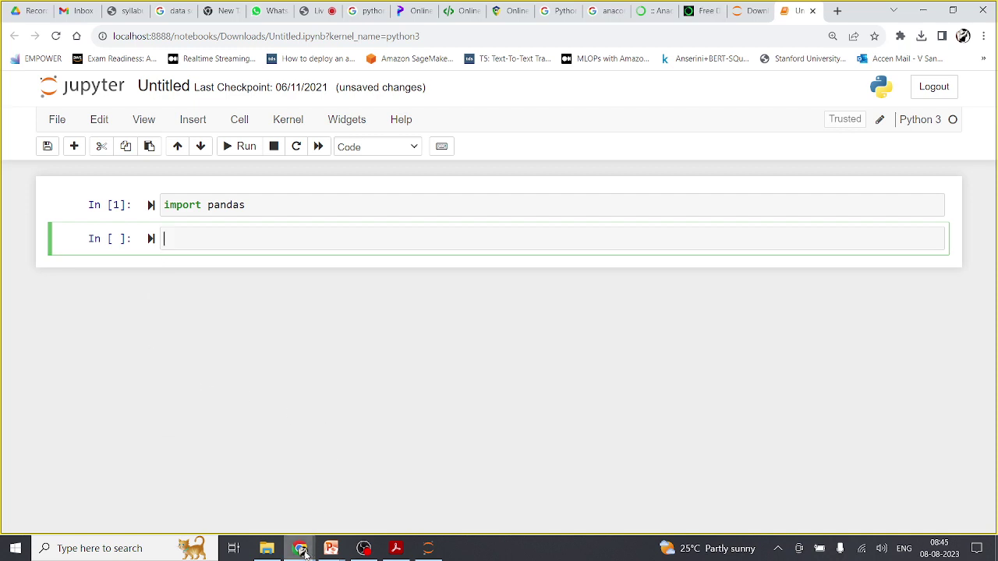
# Switch back to the Anaconda download page and search Windows for "jupy" to show the Jupyter Notebook app.
pyautogui.moveTo(301, 544)
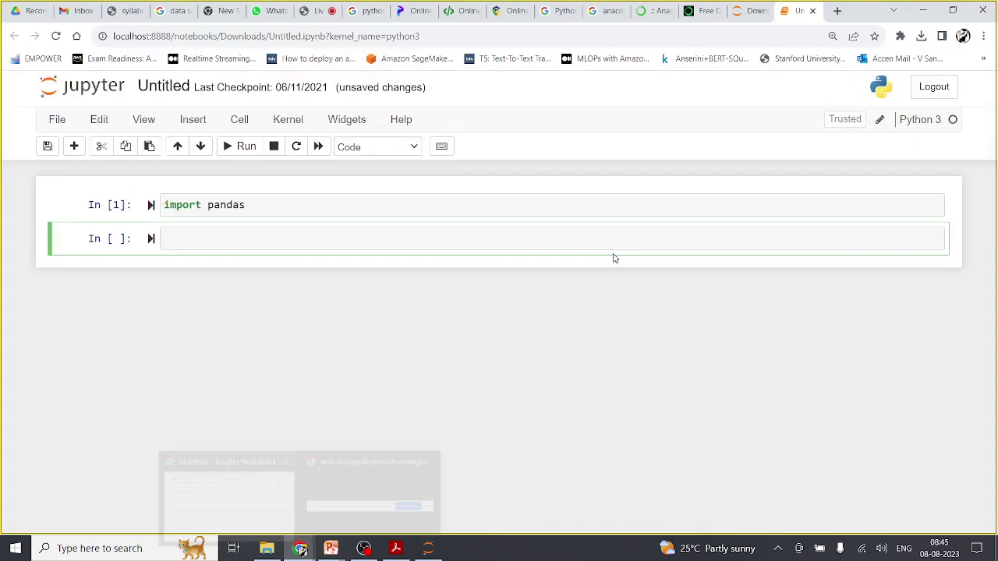
pyautogui.click(699, 9)
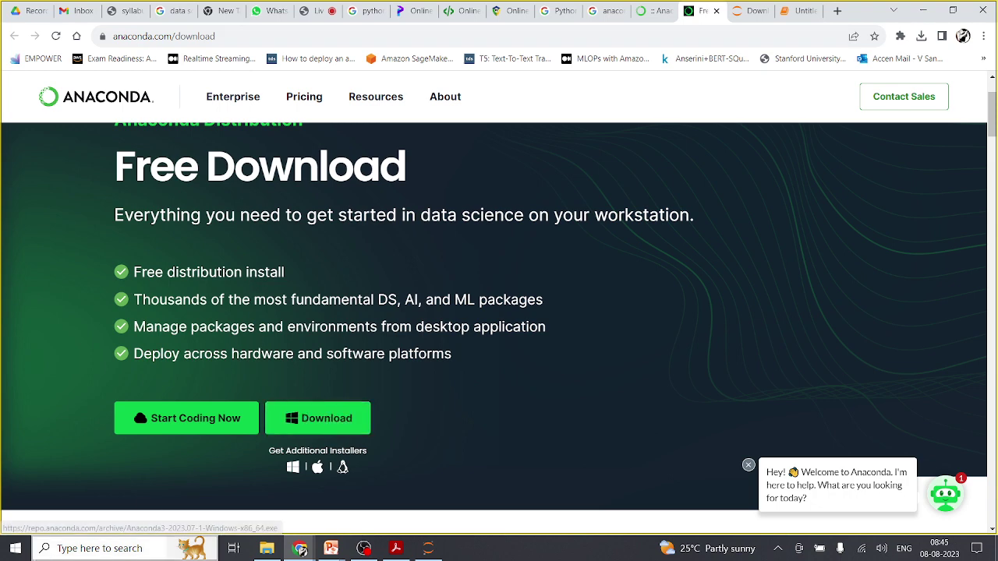
pyautogui.click(102, 548)
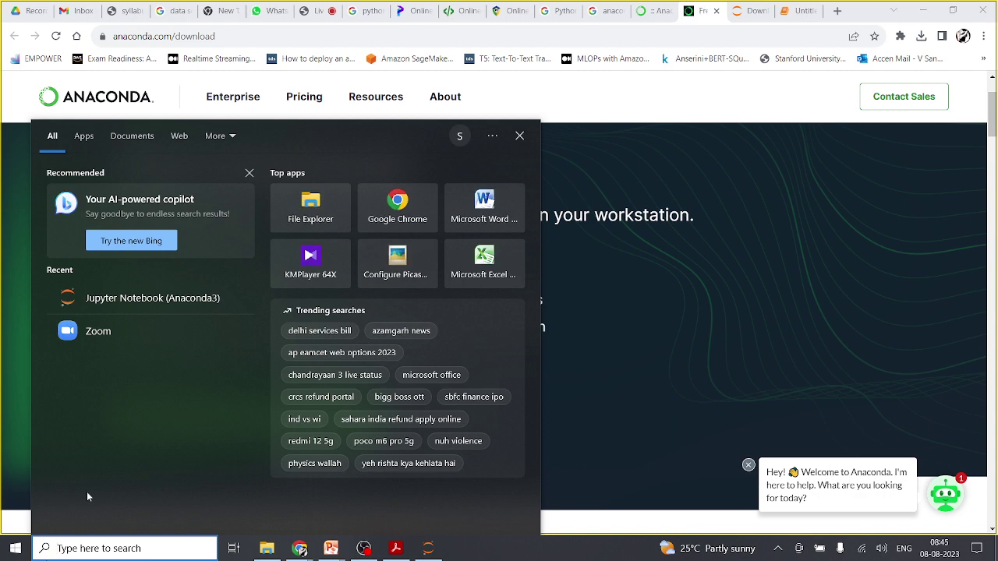
pyautogui.write('jupy')
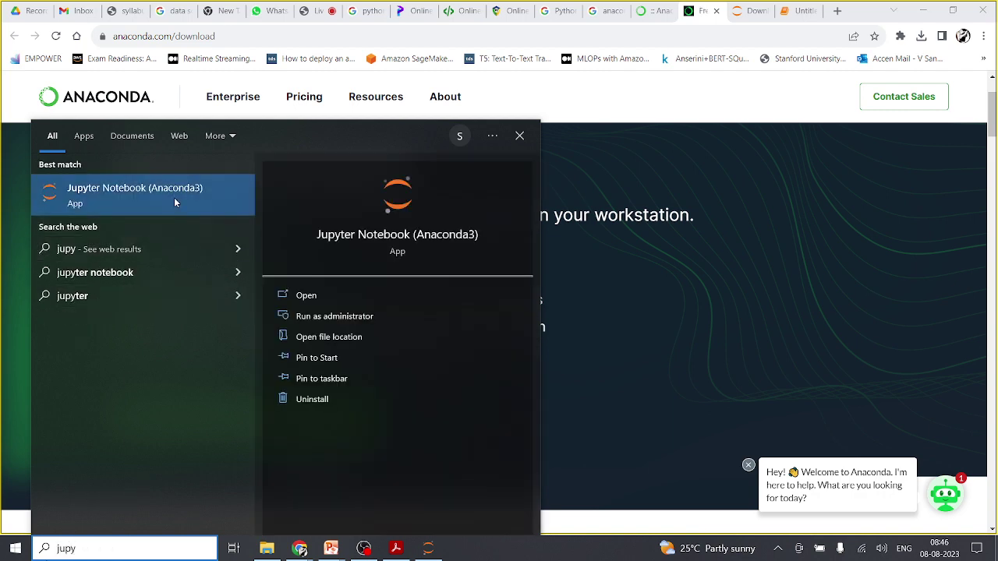
# Examine the local server URLs in the maximized Jupyter Notebook console, minimize it and return to Jupyter's Downloads listing.
pyautogui.click(426, 549)
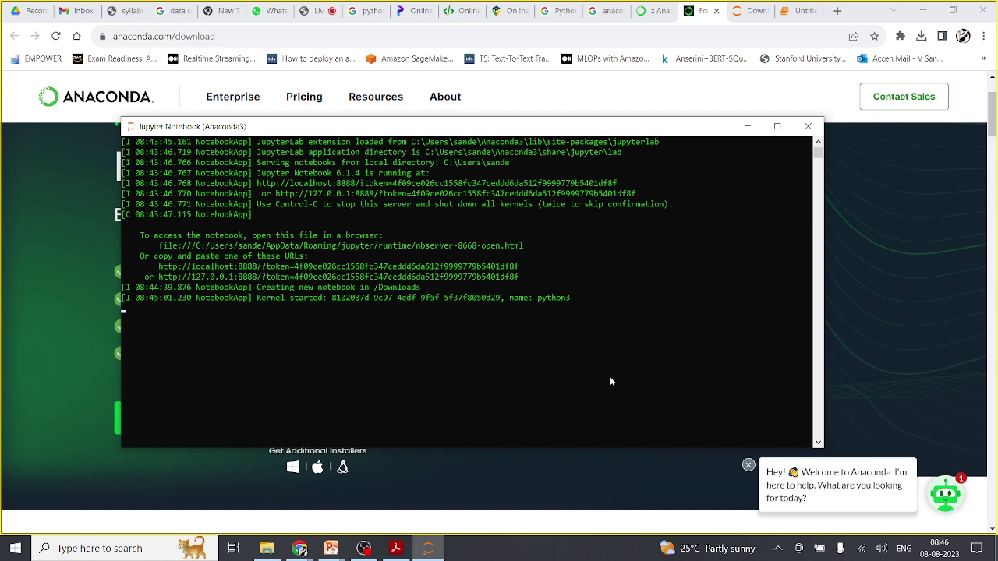
pyautogui.click(778, 126)
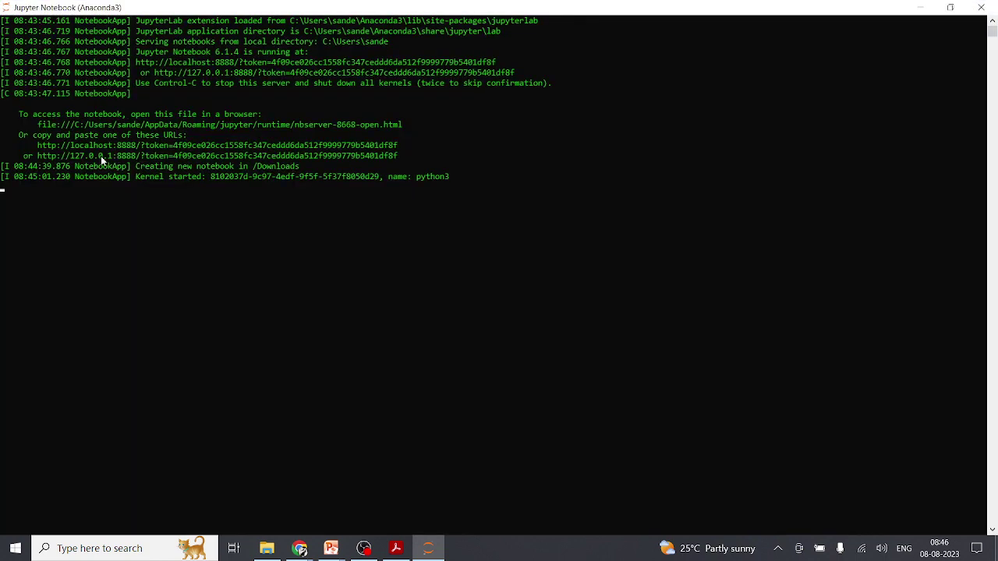
pyautogui.click(45, 156)
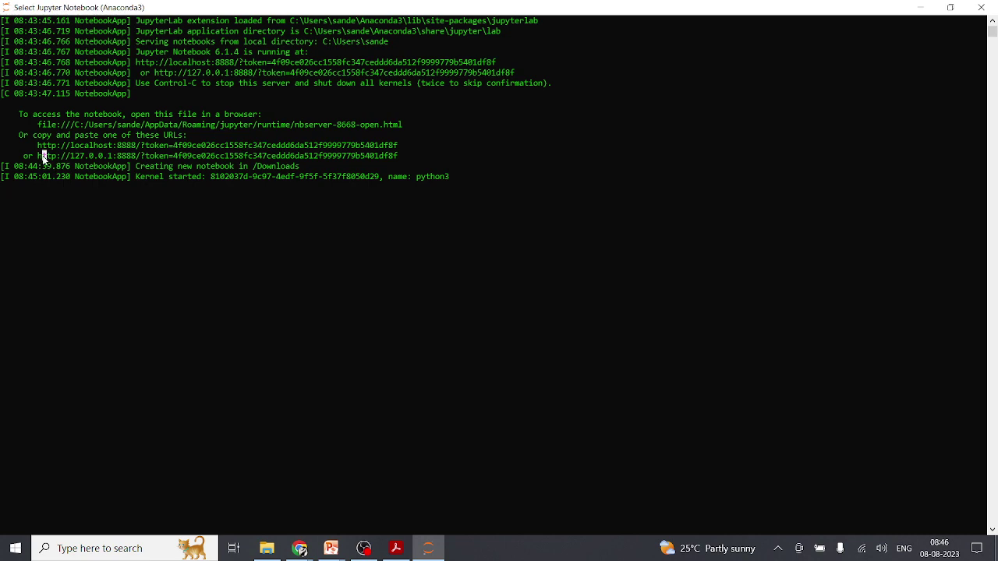
pyautogui.click(924, 9)
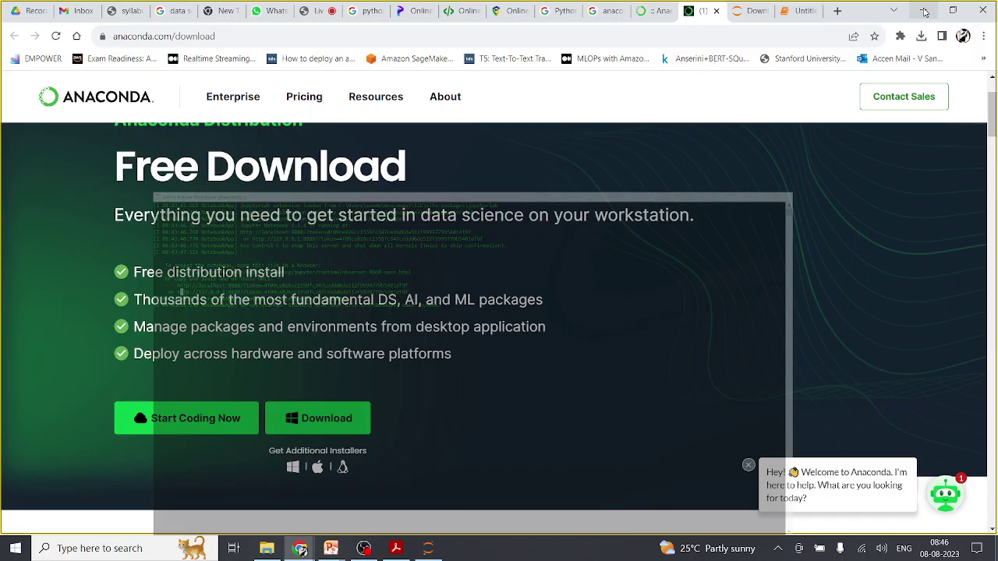
pyautogui.click(748, 11)
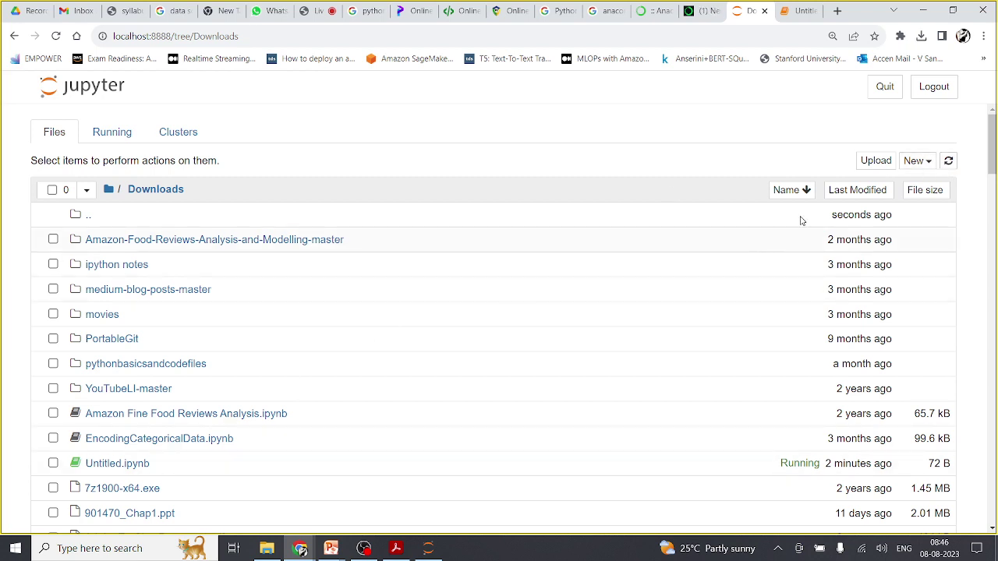
# Show the file types that can be created in Jupyter's Downloads listing and return to the Untitled notebook.
pyautogui.click(920, 165)
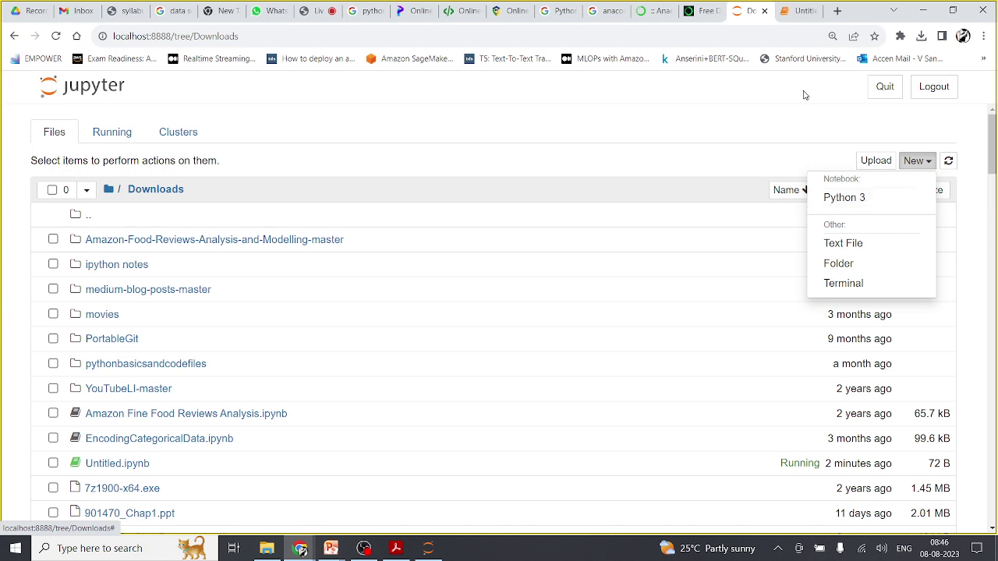
pyautogui.click(799, 12)
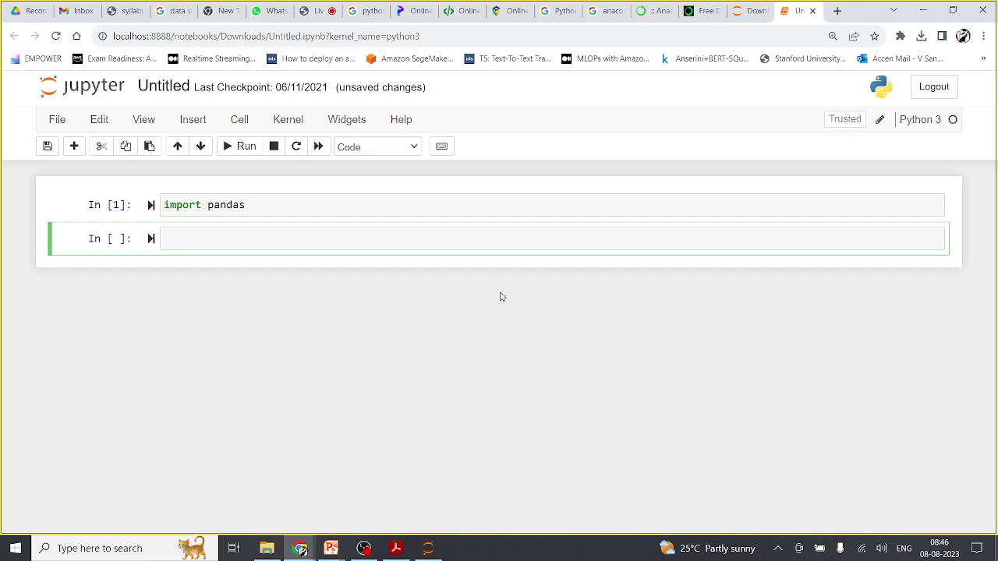
# Search the web for "jupyter notebook download" in a new tab and open the Project Jupyter installation page in its own tab.
pyautogui.click(839, 12)
pyautogui.write('jupyter')
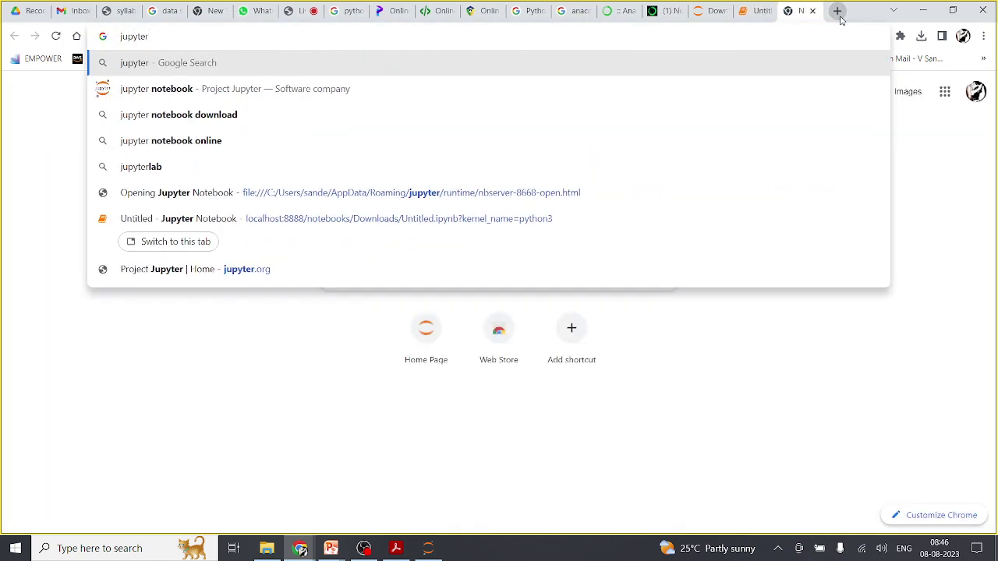
pyautogui.press('Down')
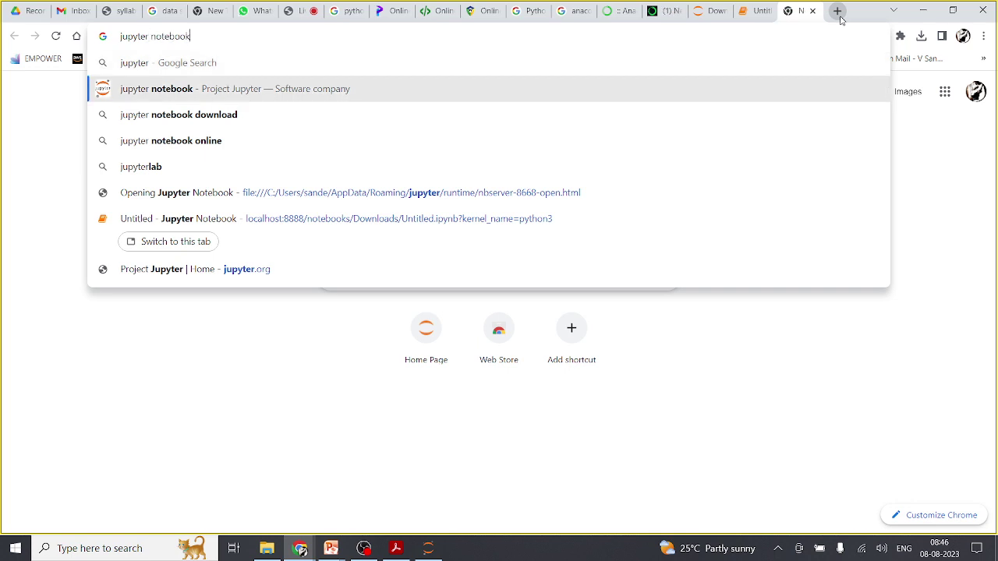
pyautogui.press('Down')
pyautogui.press('Return')
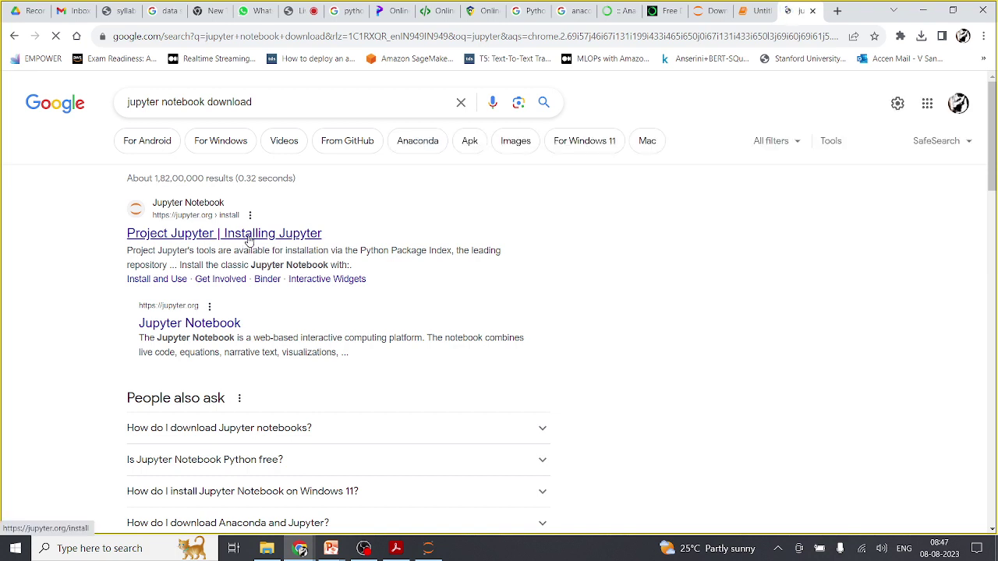
pyautogui.rightClick(248, 238)
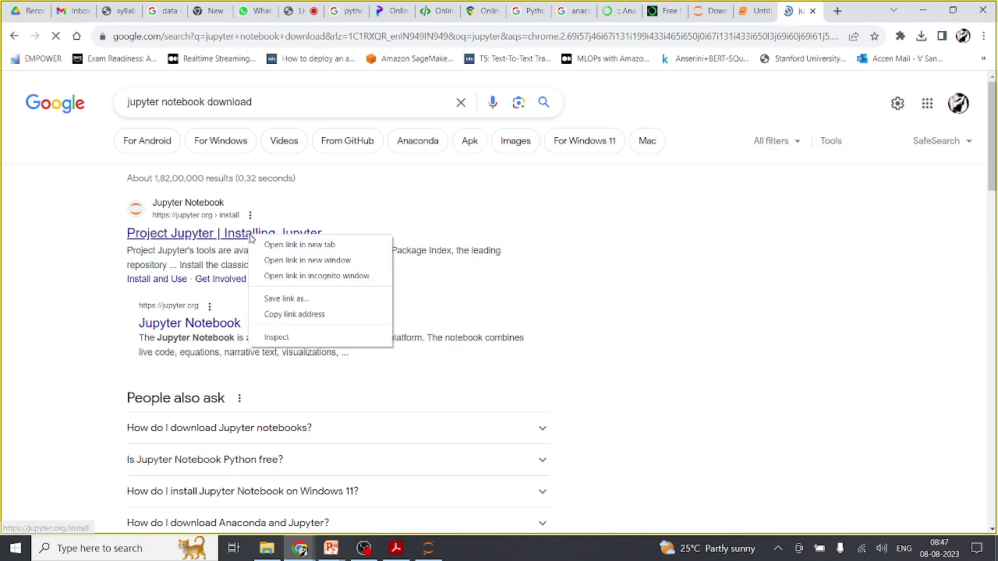
pyautogui.click(281, 246)
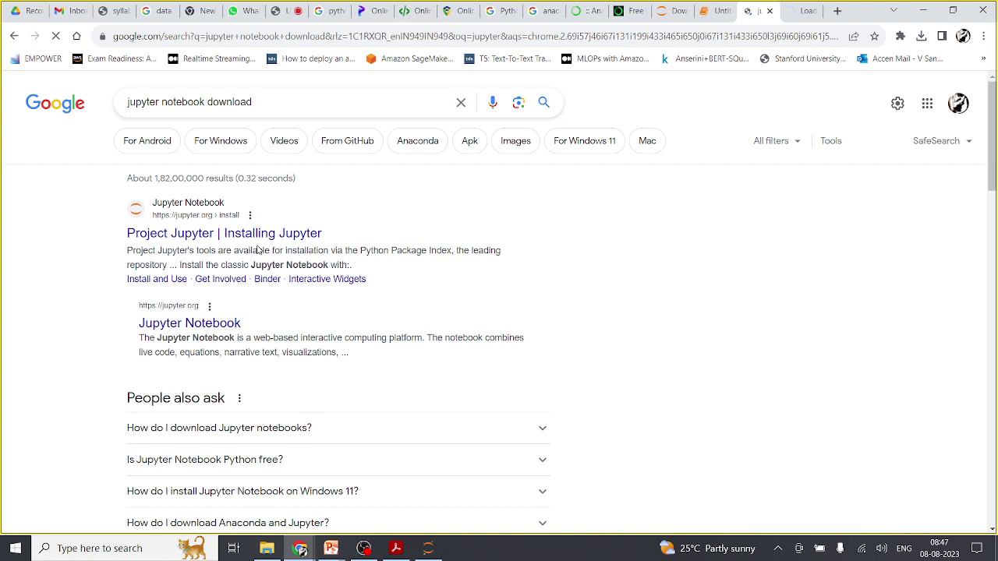
pyautogui.click(797, 10)
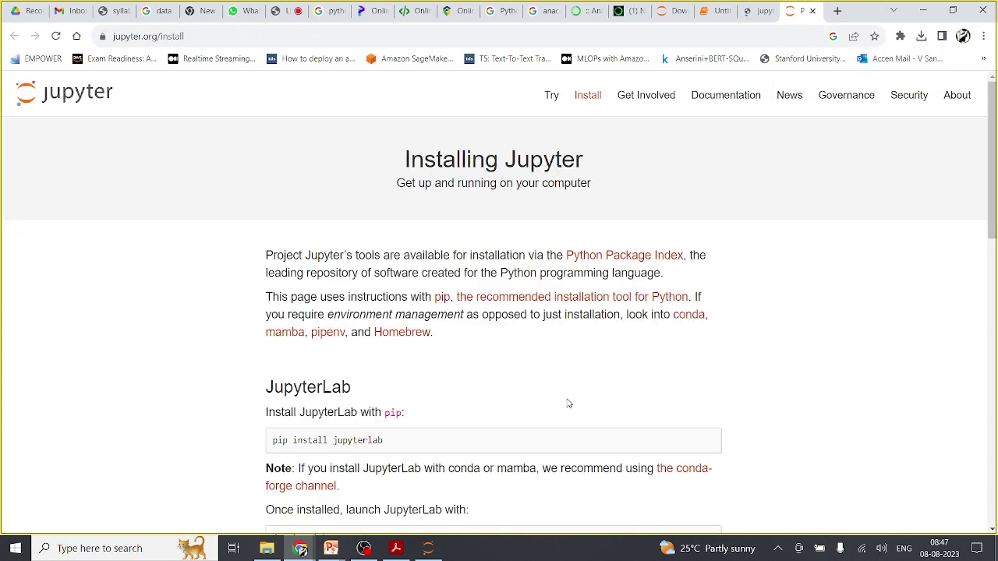
# Examine the JupyterLab and Jupyter Notebook install instructions, and close the installation page and its search results.
pyautogui.scroll(-3, 568, 403)
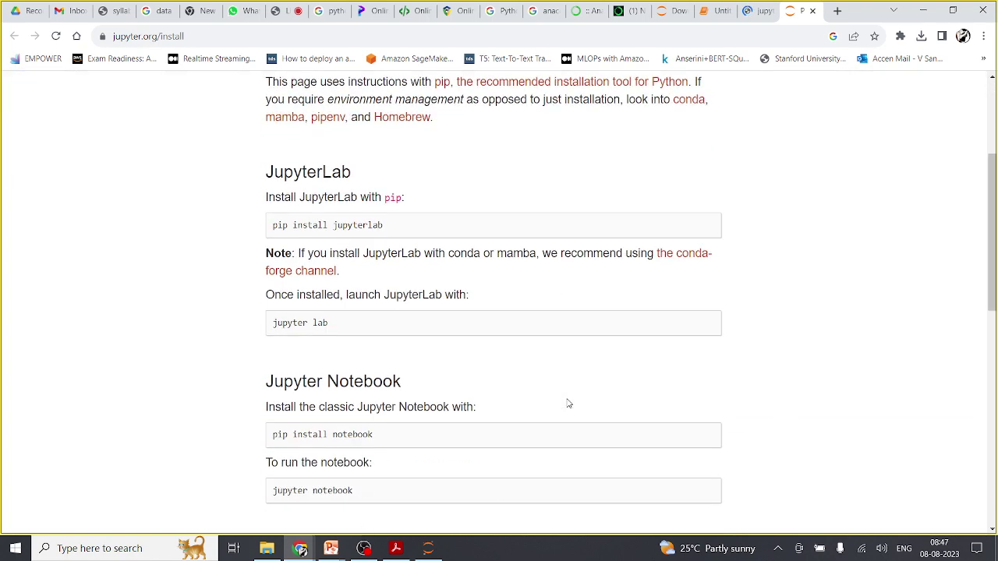
pyautogui.scroll(-6, 568, 403)
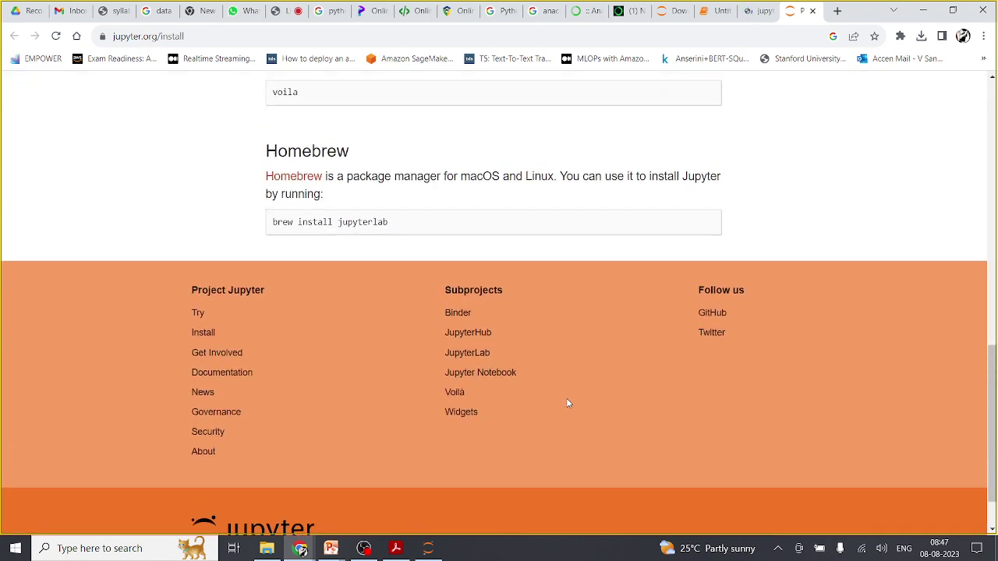
pyautogui.scroll(5, 569, 403)
pyautogui.scroll(4, 569, 403)
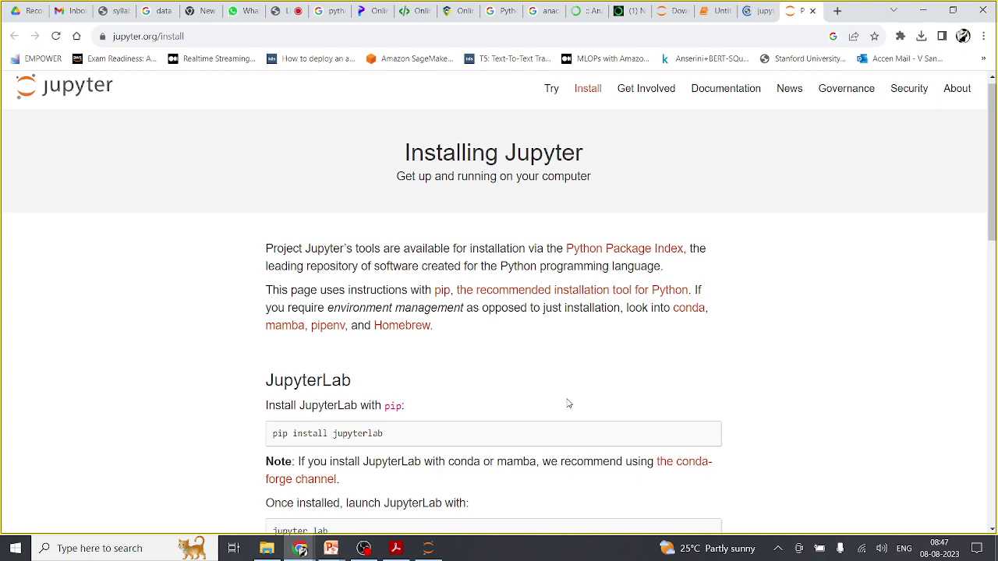
pyautogui.scroll(-2, 568, 403)
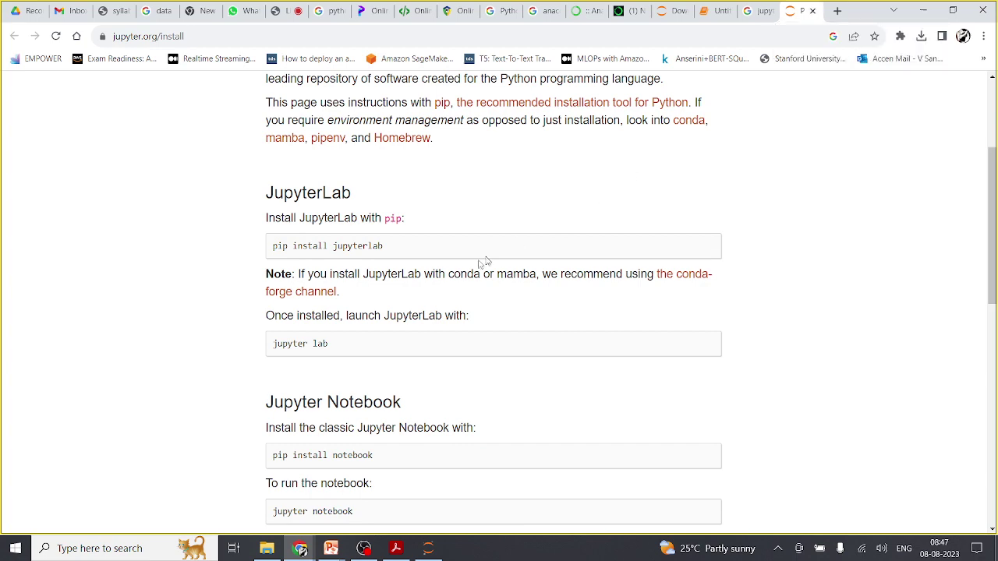
pyautogui.scroll(1, 499, 223)
pyautogui.scroll(2, 498, 224)
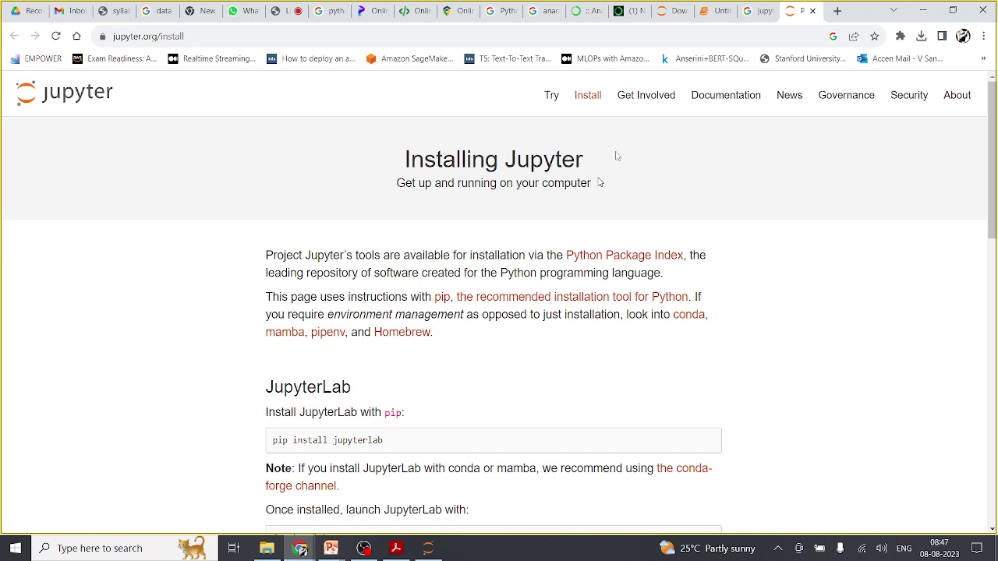
pyautogui.click(812, 11)
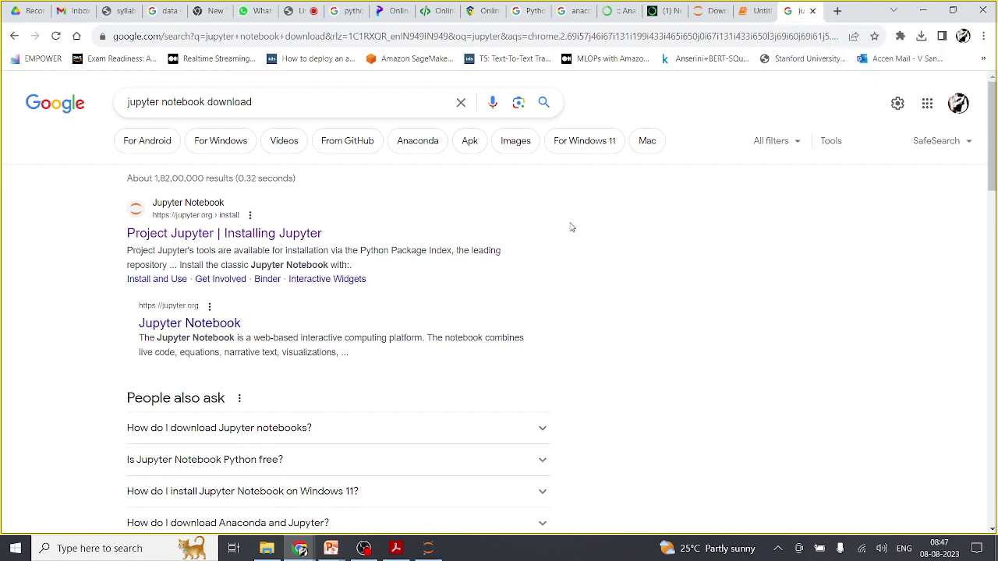
pyautogui.click(814, 10)
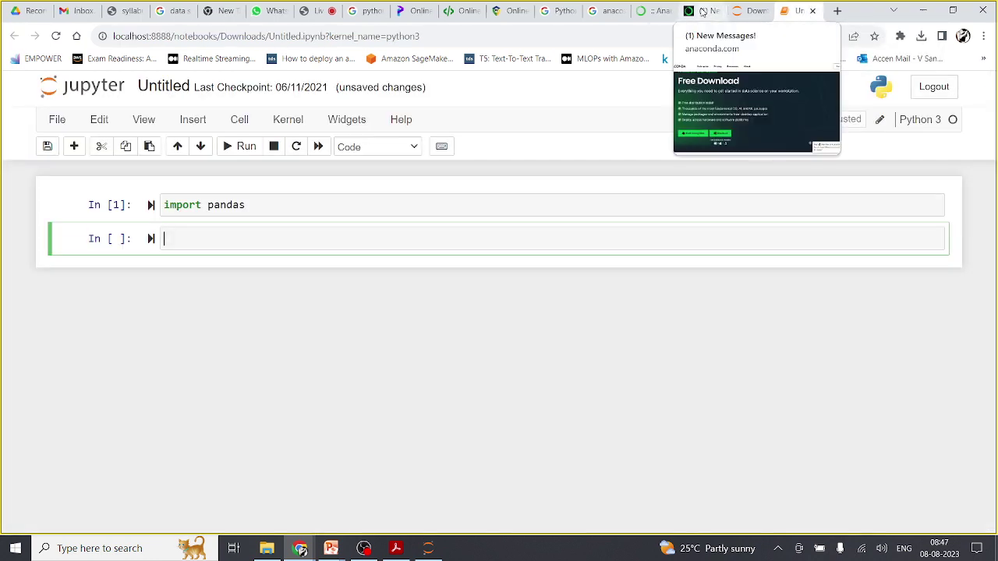
# Return to the "python online compiler" search results and highlight the search phrase.
pyautogui.click(353, 362)
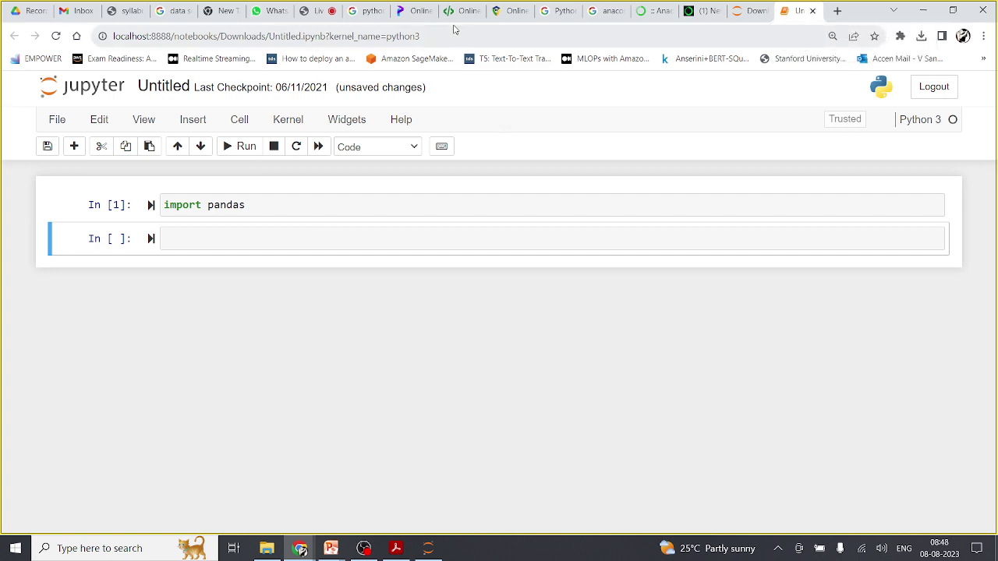
pyautogui.click(555, 10)
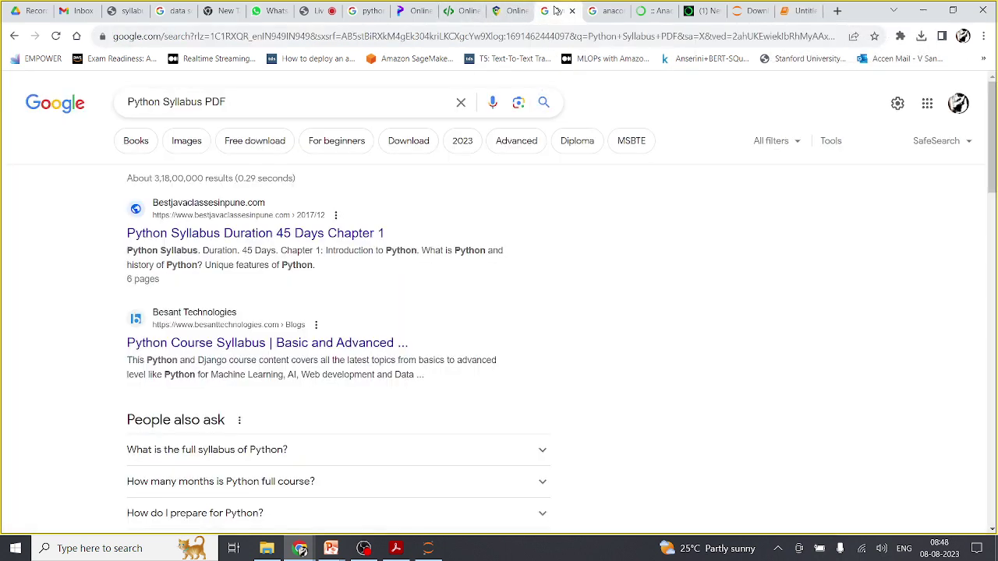
pyautogui.click(605, 14)
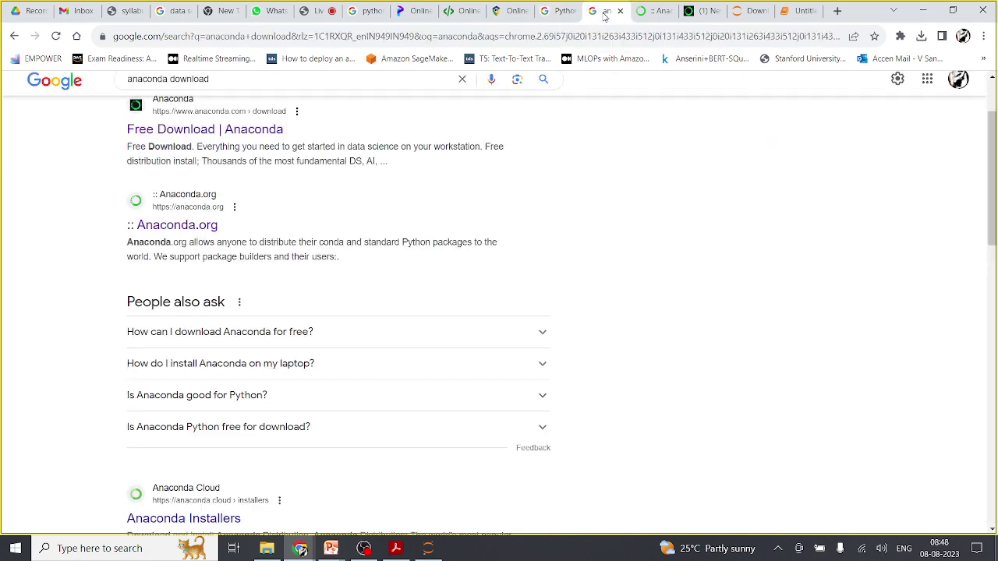
pyautogui.click(359, 11)
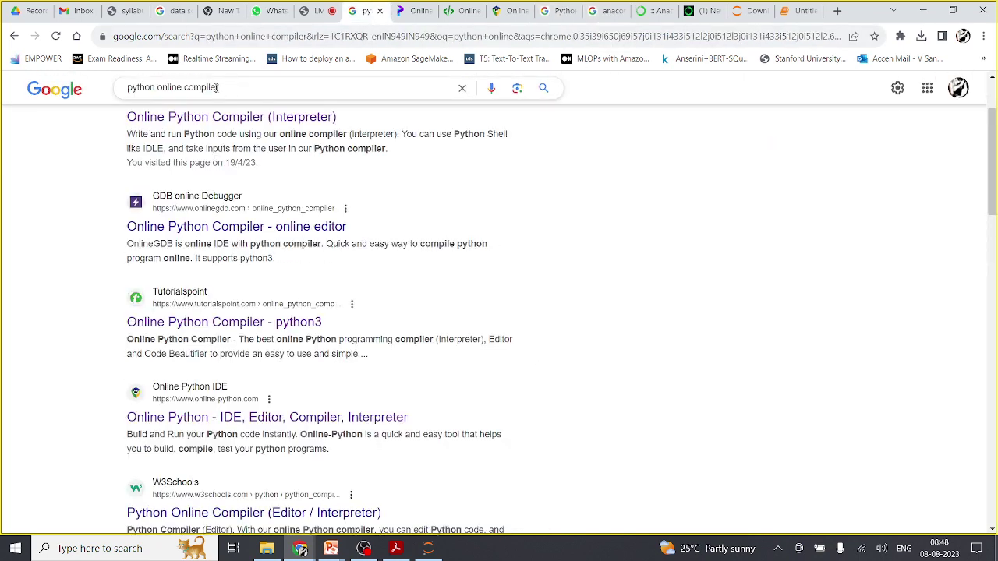
pyautogui.scroll(2, 224, 160)
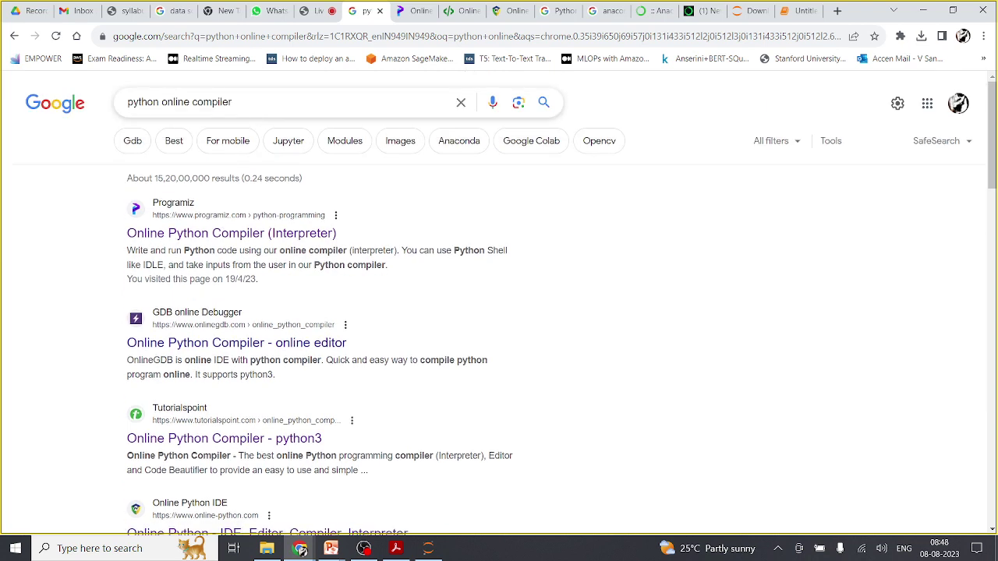
pyautogui.moveTo(233, 102); pyautogui.dragTo(123, 121)
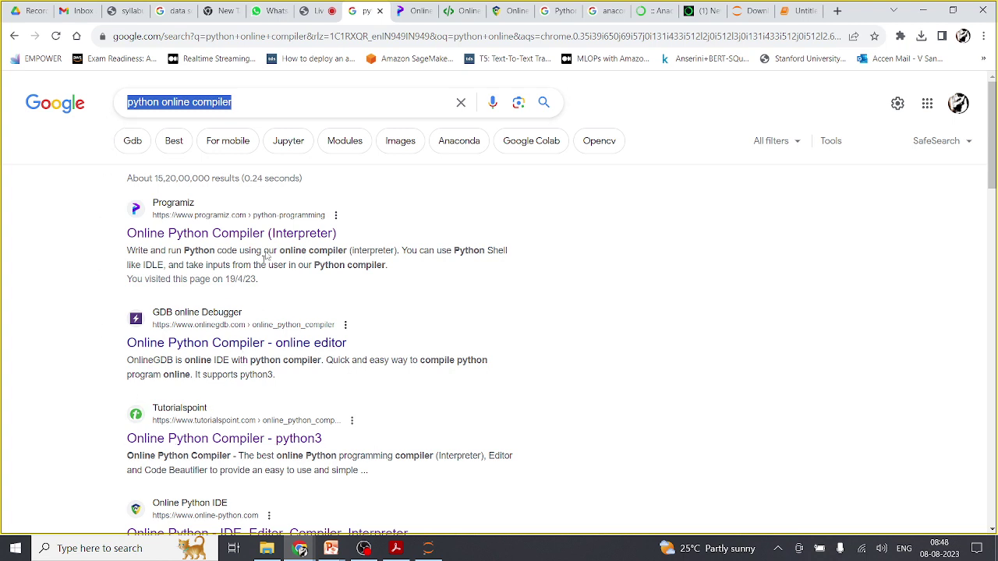
# Run the sample "Hello world" print statement in the Programiz online compiler and highlight a word of its output.
pyautogui.click(407, 12)
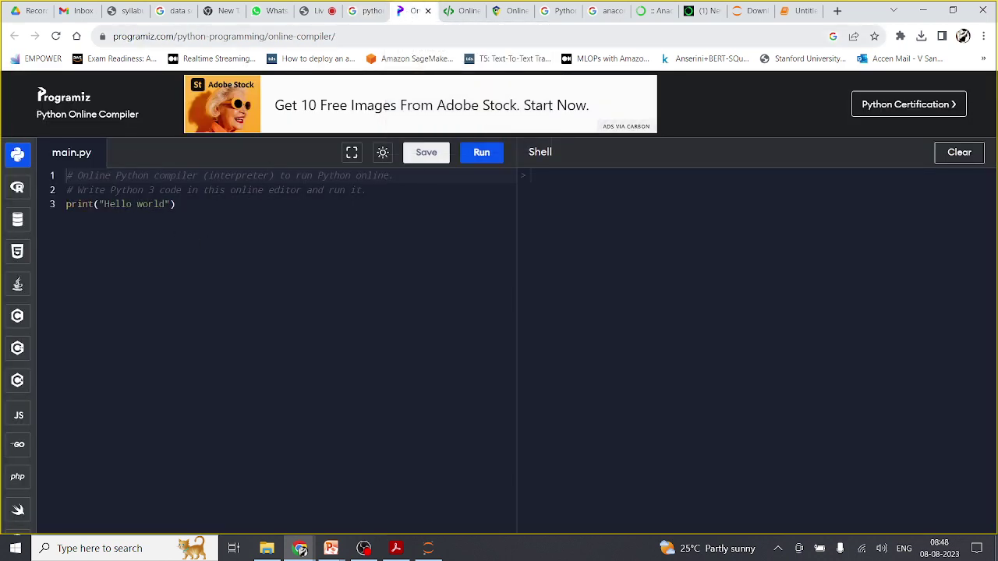
pyautogui.click(179, 204)
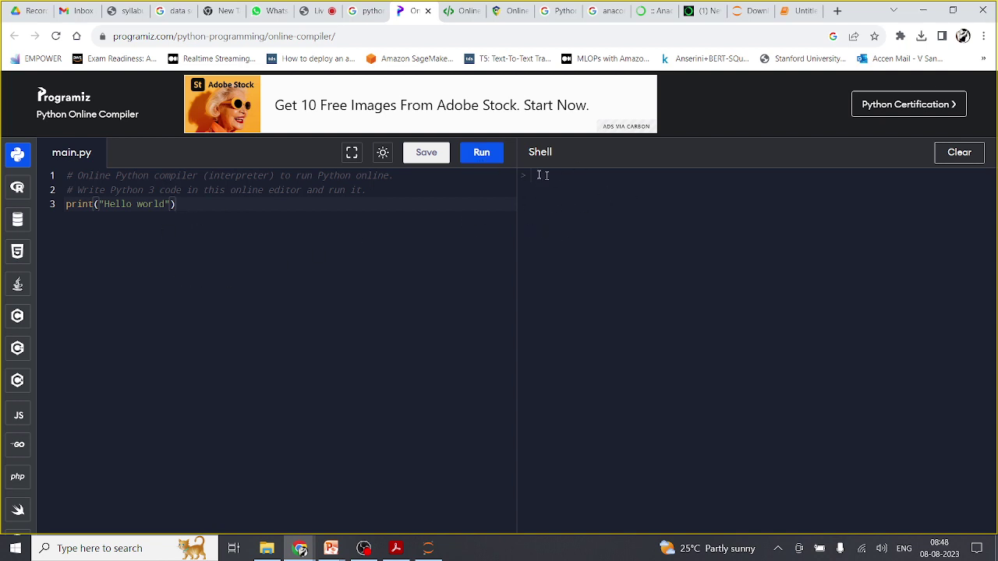
pyautogui.click(488, 155)
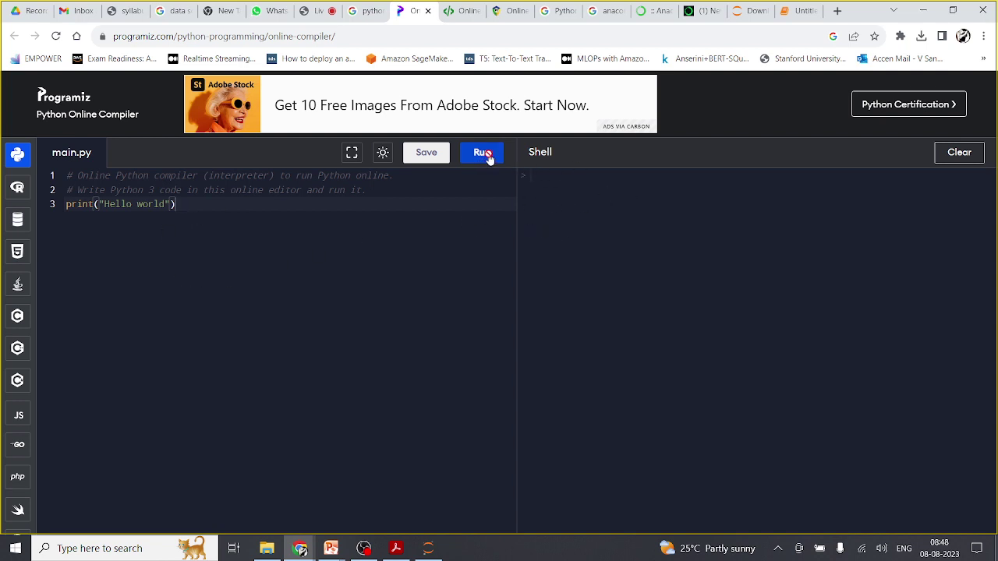
pyautogui.doubleClick(564, 176)
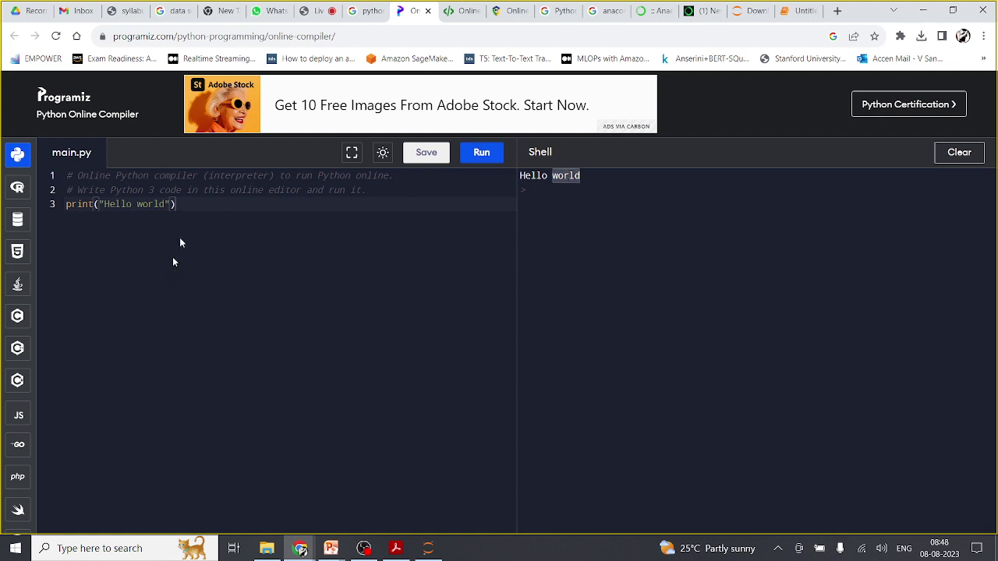
# Replace the printed text in Programiz's main.py with "BBIC First Class" and run the program.
pyautogui.click(167, 204)
pyautogui.press('BackSpace')
pyautogui.press('BackSpace')
pyautogui.press('BackSpace')
pyautogui.press('BackSpace')
pyautogui.press('BackSpace')
pyautogui.press('BackSpace')
pyautogui.press('BackSpace')
pyautogui.press('BackSpace')
pyautogui.press('BackSpace')
pyautogui.press('BackSpace')
pyautogui.press('BackSpace')
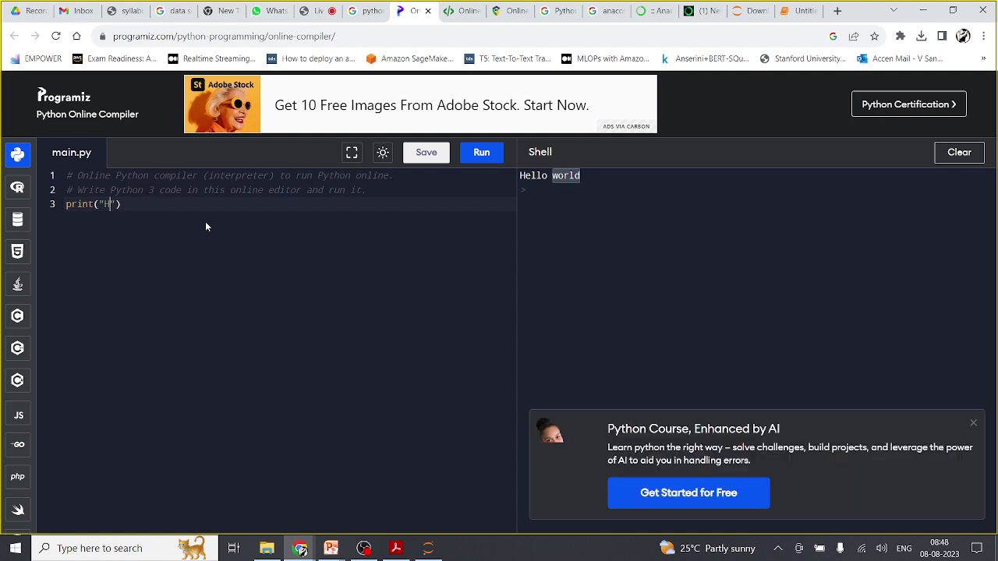
pyautogui.write('BBIC ')
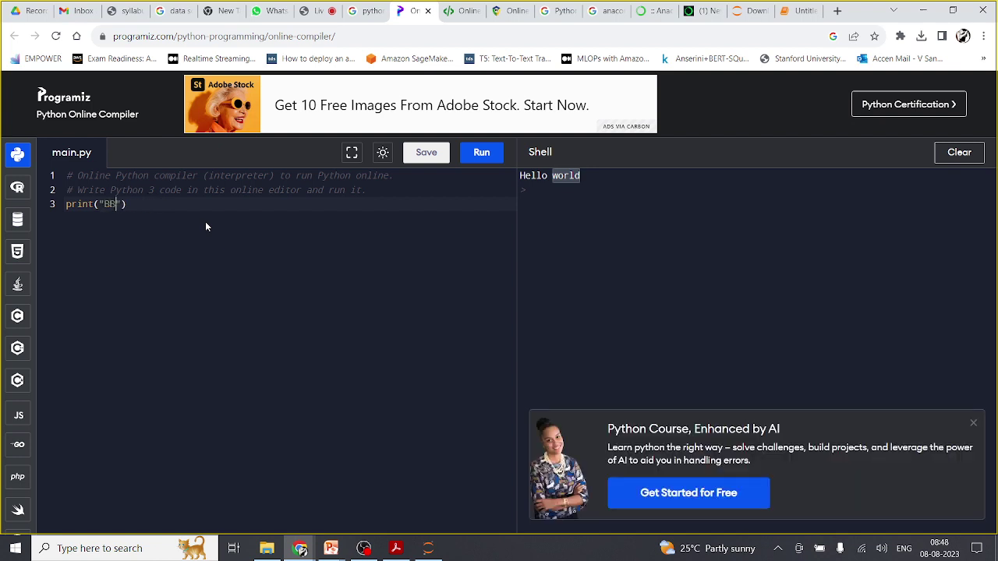
pyautogui.write('First Class')
pyautogui.click(470, 152)
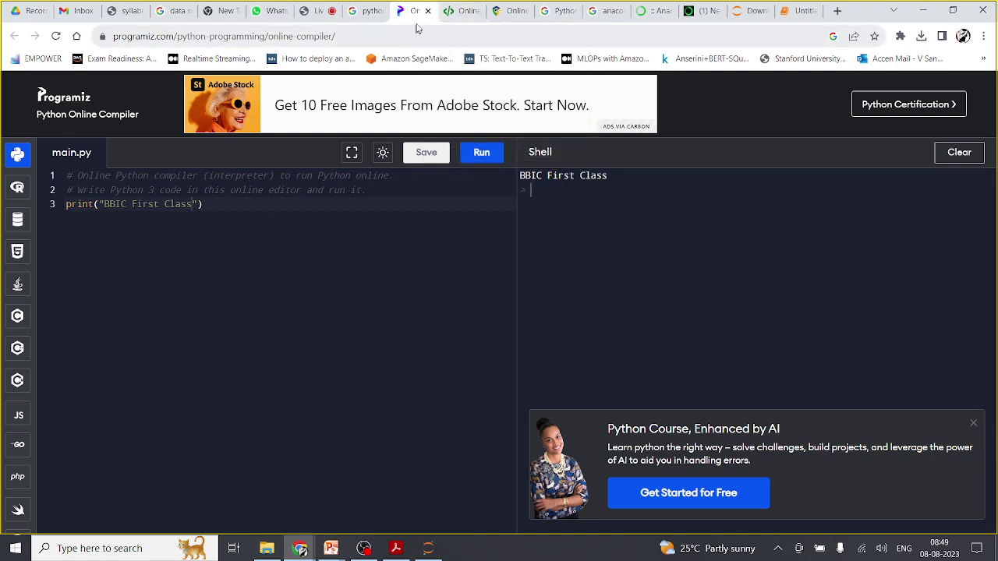
# Execute the sample "Hello, World!" program in the Tutorialspoint online Python compiler.
pyautogui.click(464, 10)
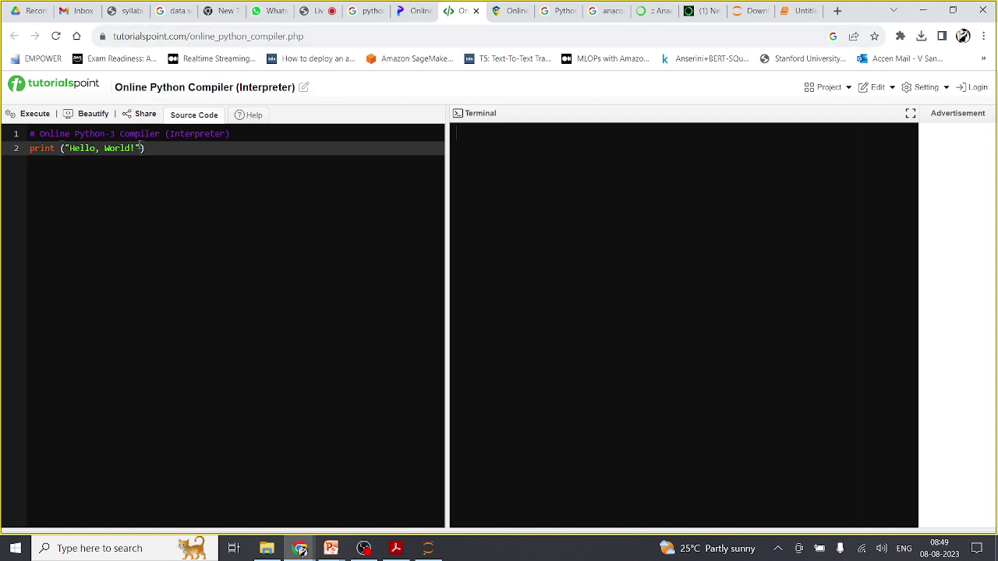
pyautogui.click(34, 119)
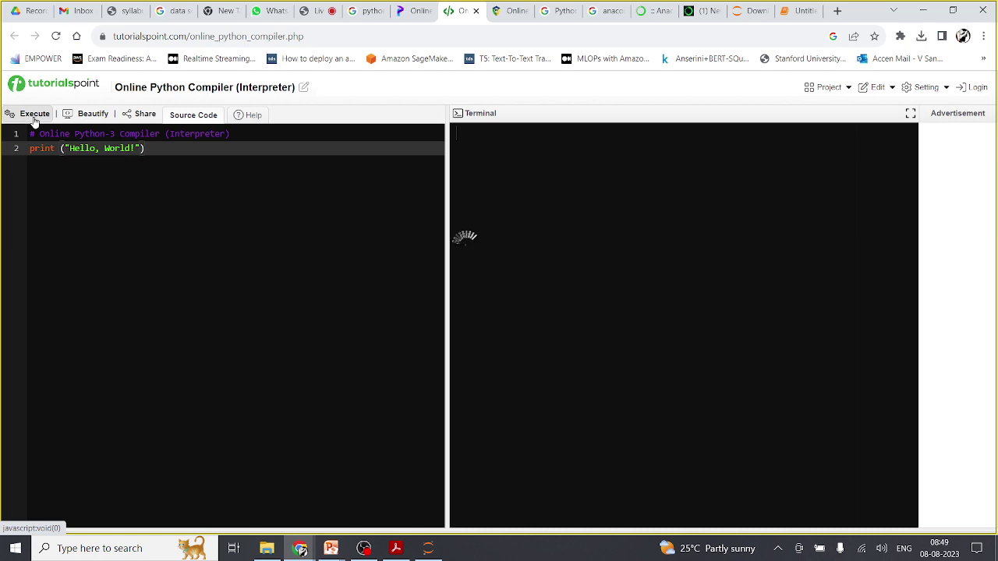
# Run the sample sum program on online-python.com with 5 as the first number and 8 as the second.
pyautogui.click(505, 14)
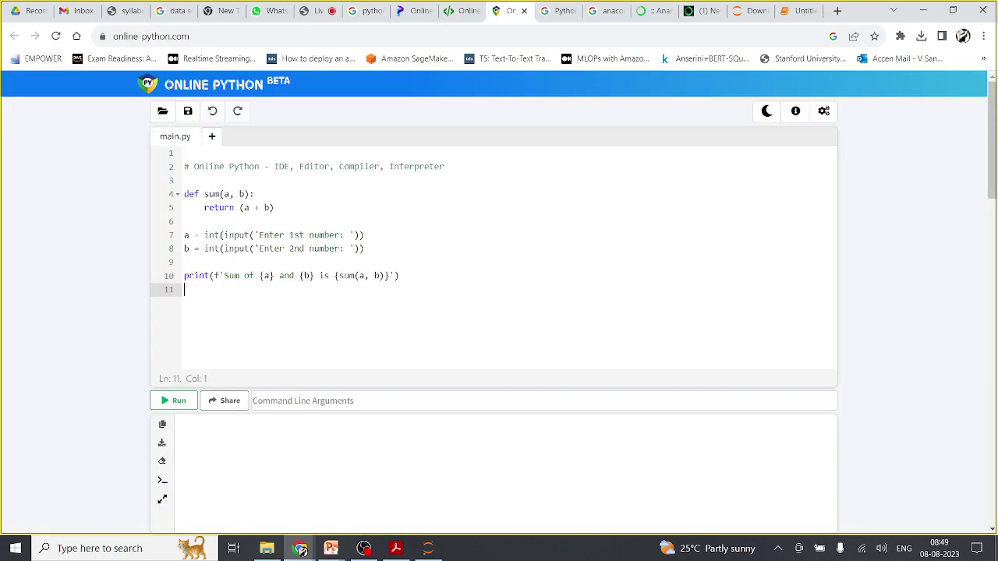
pyautogui.scroll(-2, 499, 311)
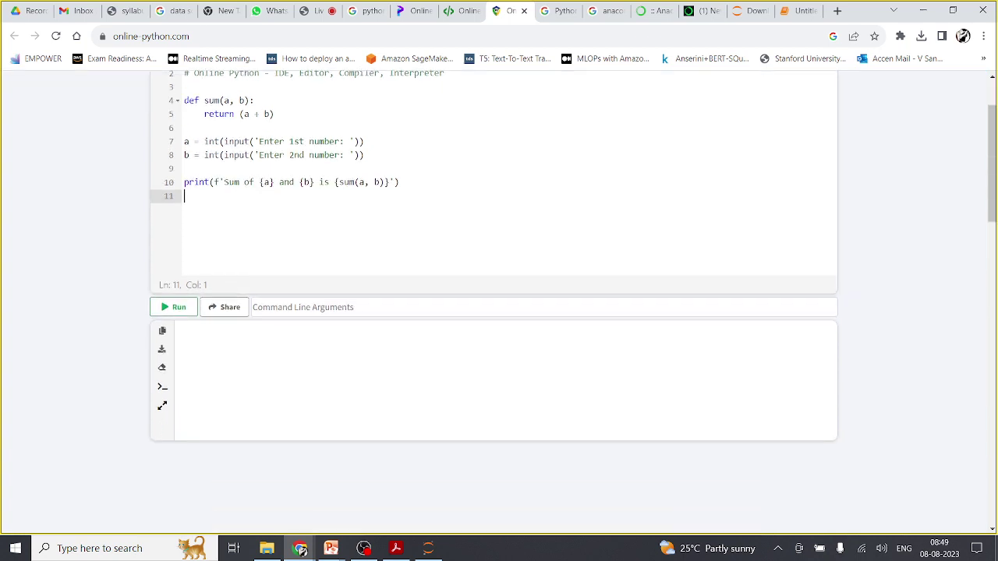
pyautogui.scroll(2, 499, 311)
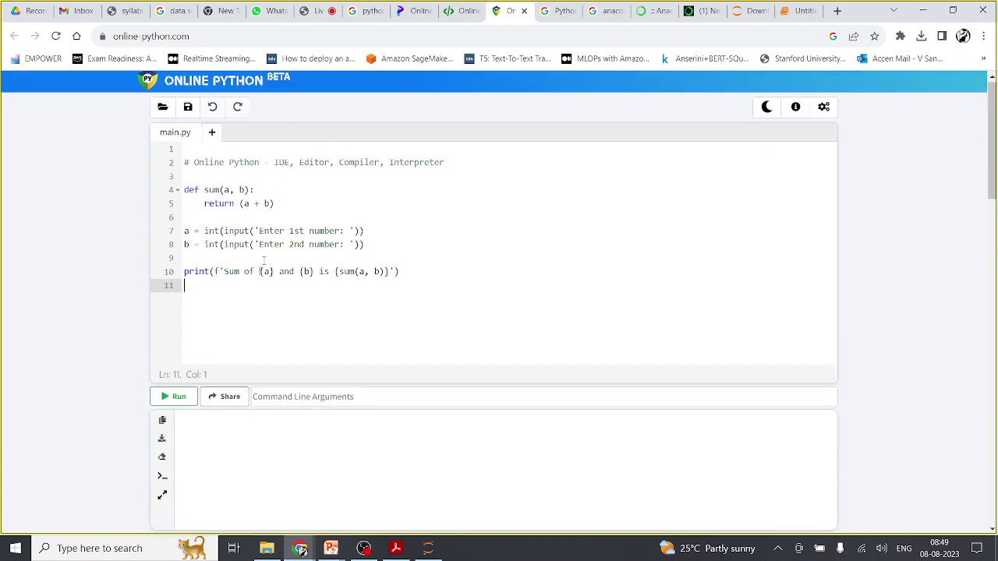
pyautogui.click(188, 399)
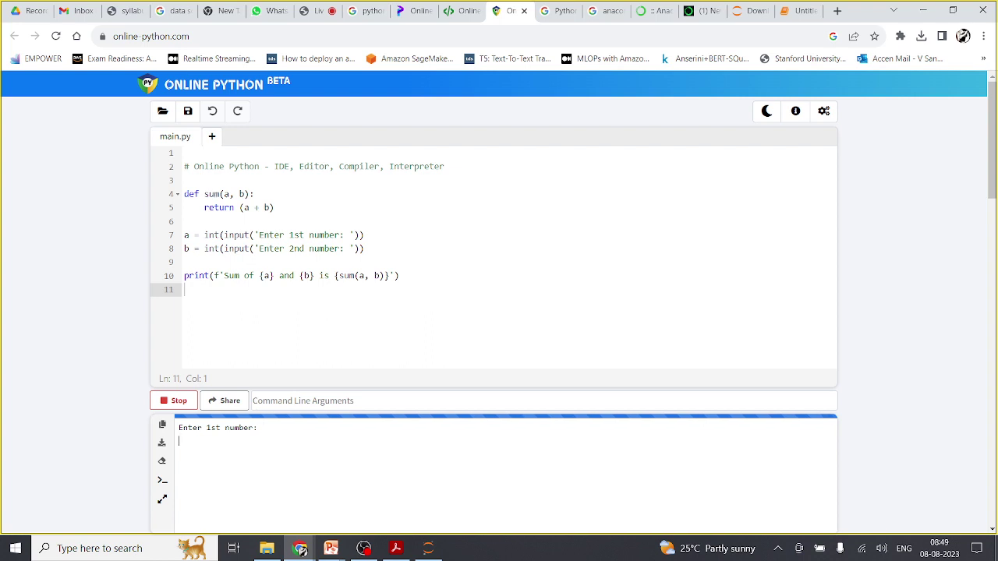
pyautogui.write('5')
pyautogui.press('Return')
pyautogui.write('8')
pyautogui.press('Return')
pyautogui.scroll(-1, 208, 487)
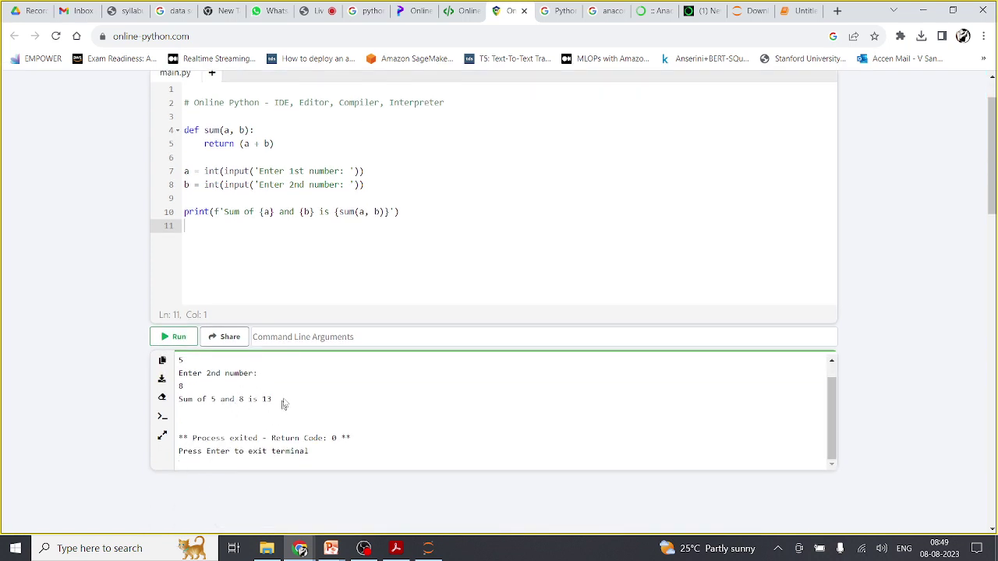
# Go back to the Google results for "python online compiler" and look through the listed compiler sites.
pyautogui.scroll(1, 499, 312)
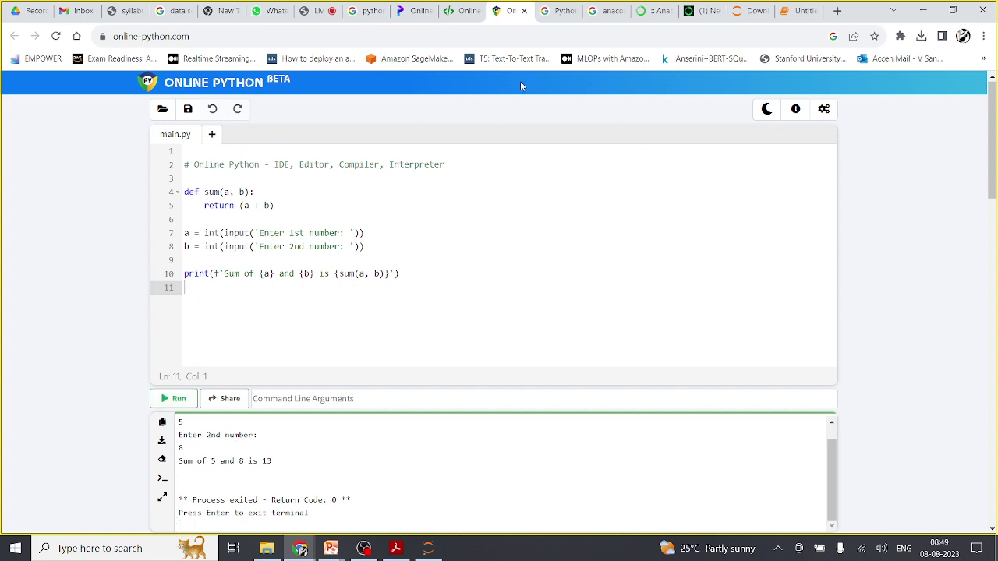
pyautogui.click(355, 19)
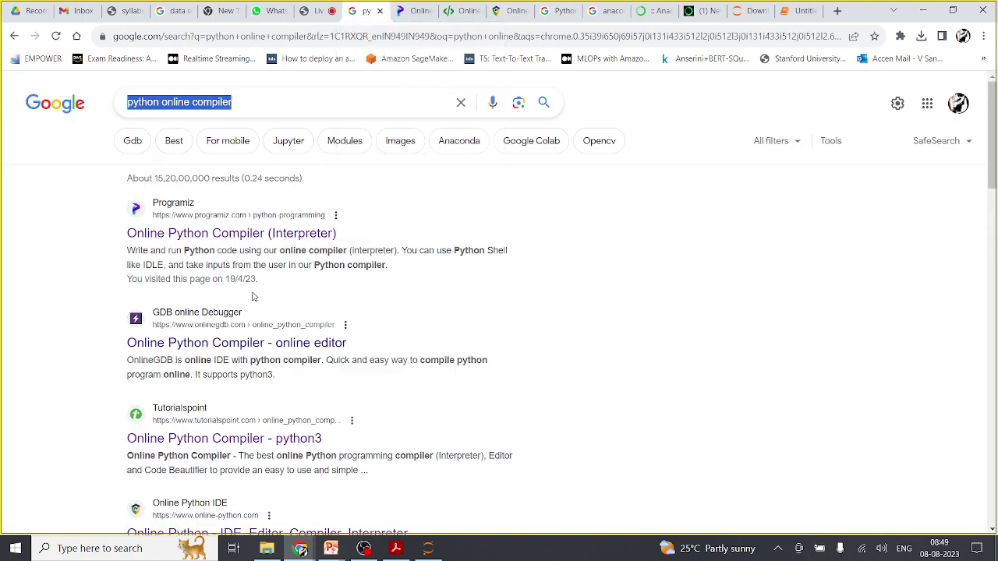
pyautogui.scroll(-1, 253, 294)
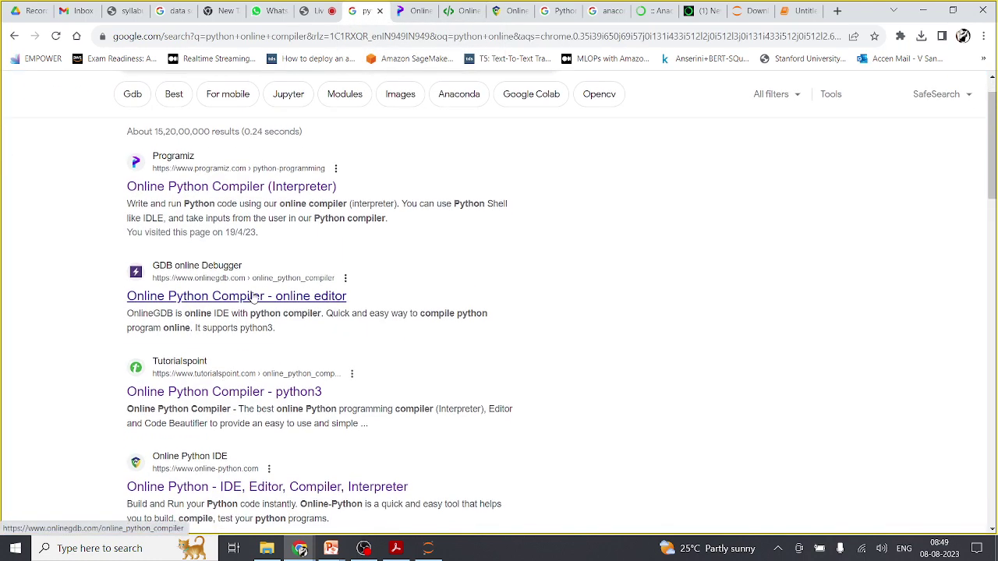
pyautogui.scroll(-2, 254, 298)
pyautogui.scroll(3, 254, 299)
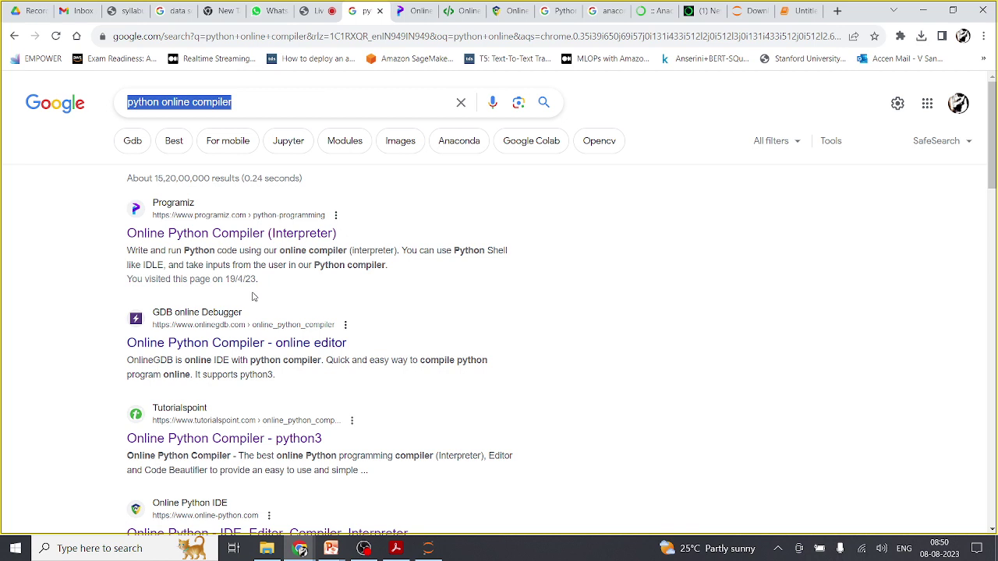
# Revisit the open Programiz, Tutorialspoint and online-python.com compiler pages one after another.
pyautogui.click(408, 10)
pyautogui.click(462, 11)
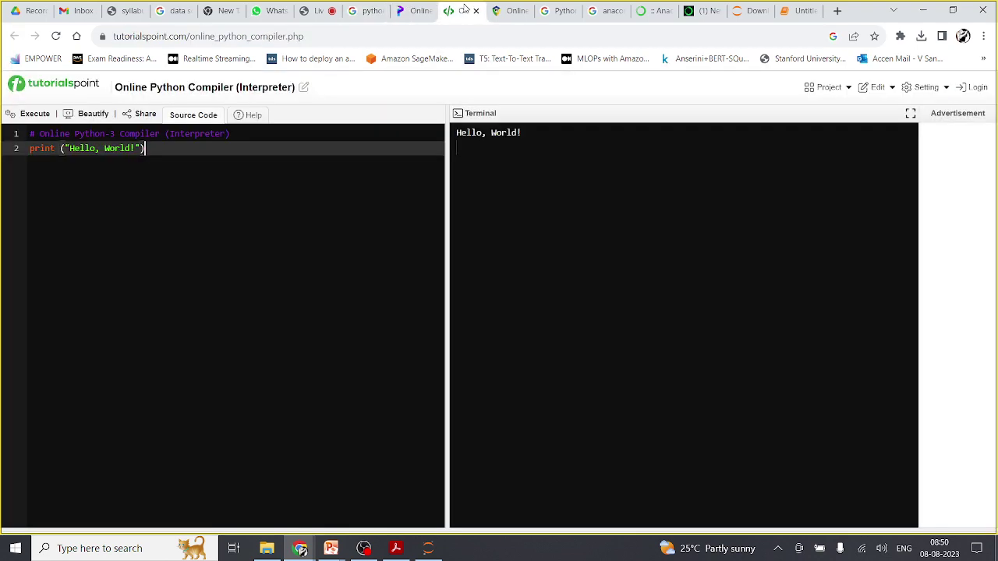
pyautogui.click(508, 16)
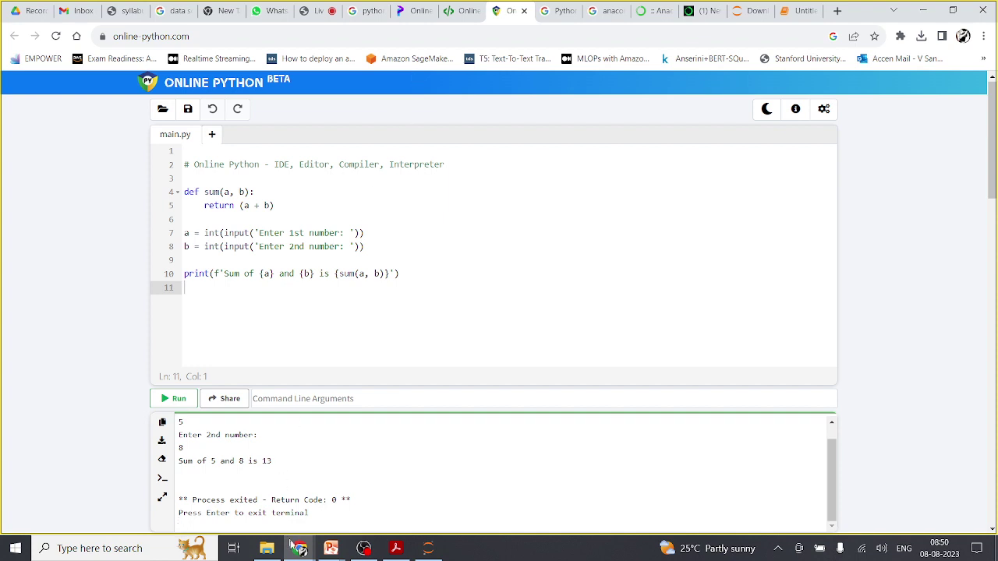
# Check the live session chat for participants' questions, showing the "python online compiler" search results between readings.
pyautogui.click(312, 15)
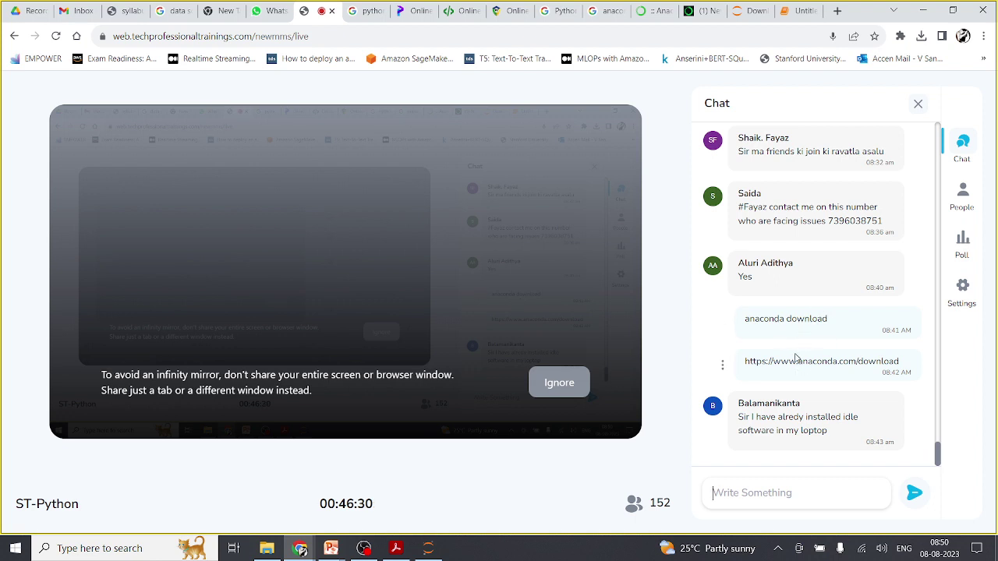
pyautogui.moveTo(586, 240)
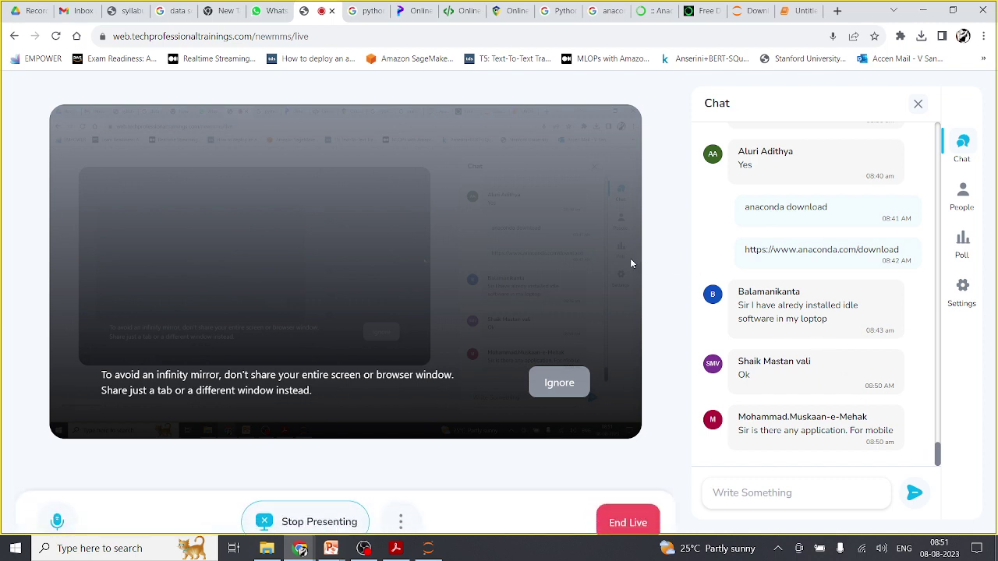
pyautogui.moveTo(376, 23)
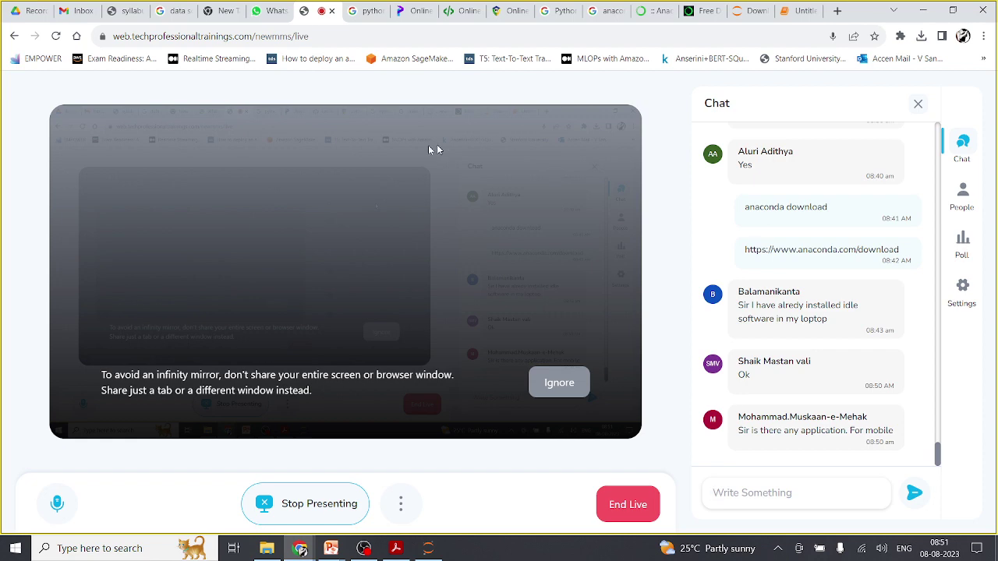
pyautogui.click(365, 11)
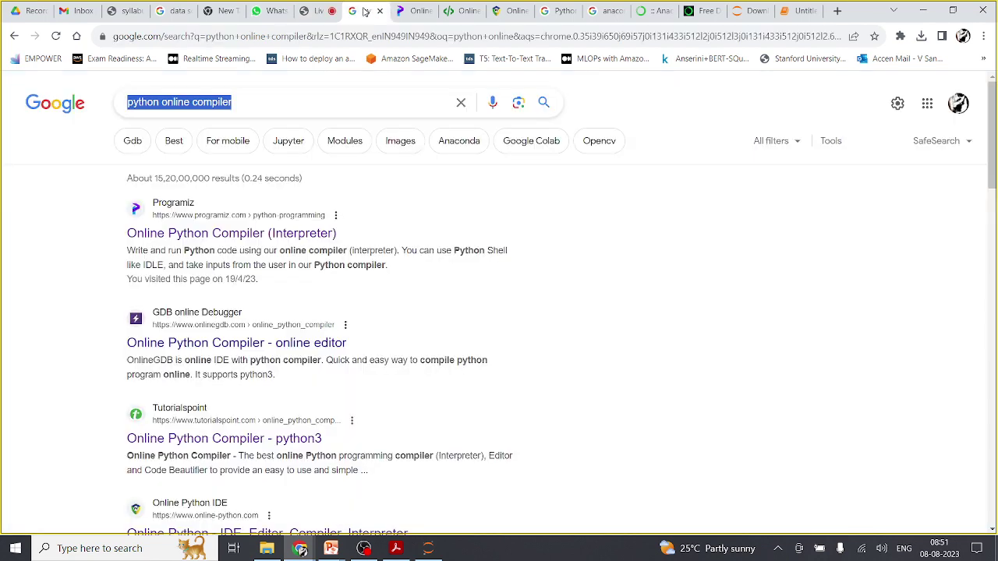
pyautogui.click(304, 11)
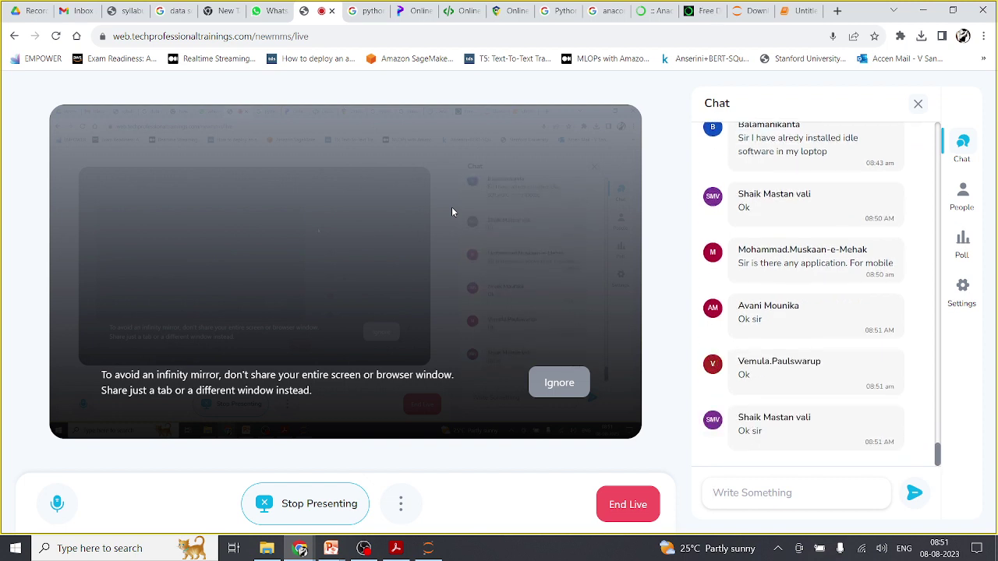
# Show the Programiz online compiler once more and return to the live session to read the chat replies.
pyautogui.click(366, 11)
pyautogui.click(411, 16)
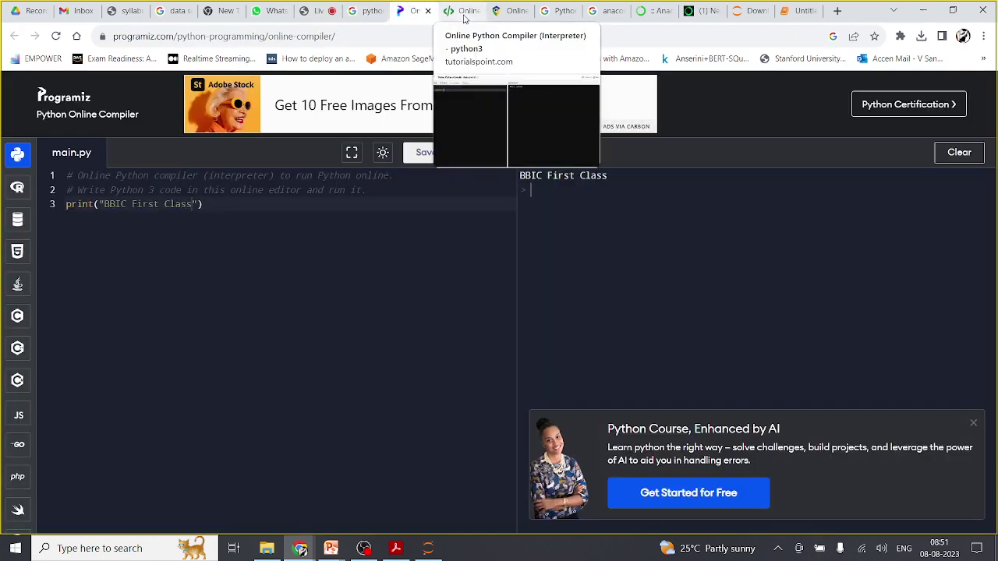
pyautogui.click(310, 11)
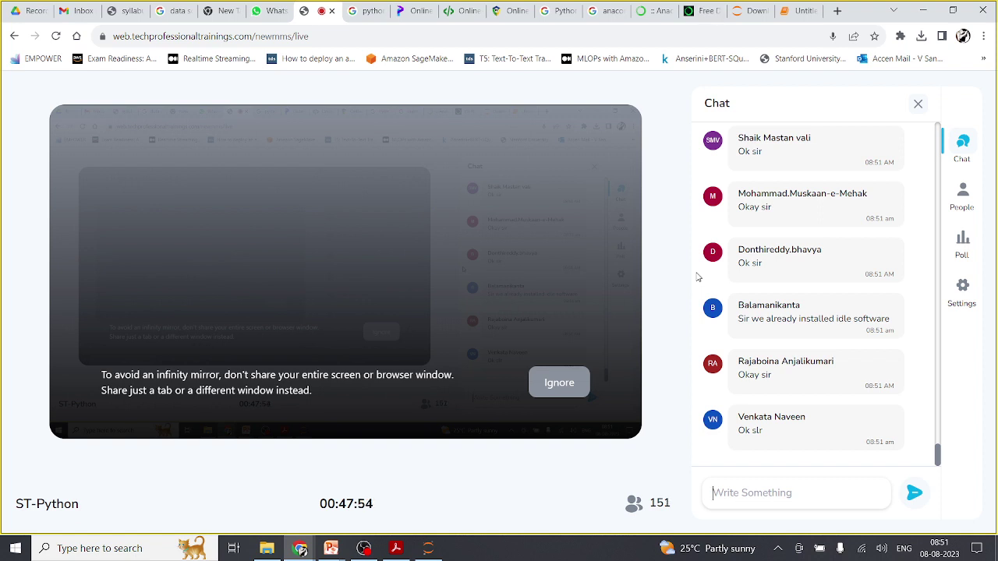
# Switch to OBS to reach the controls of the running recording.
pyautogui.click(364, 548)
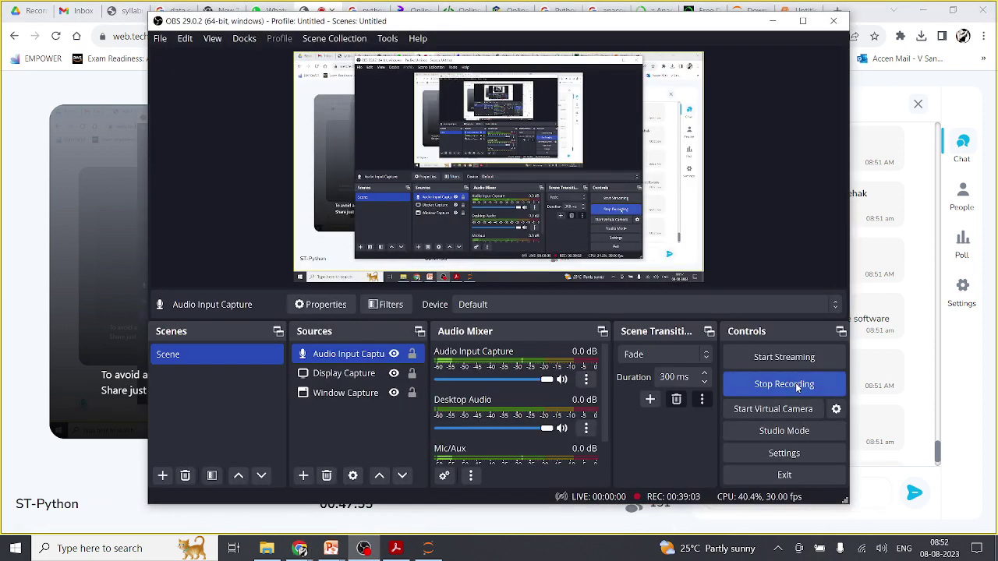